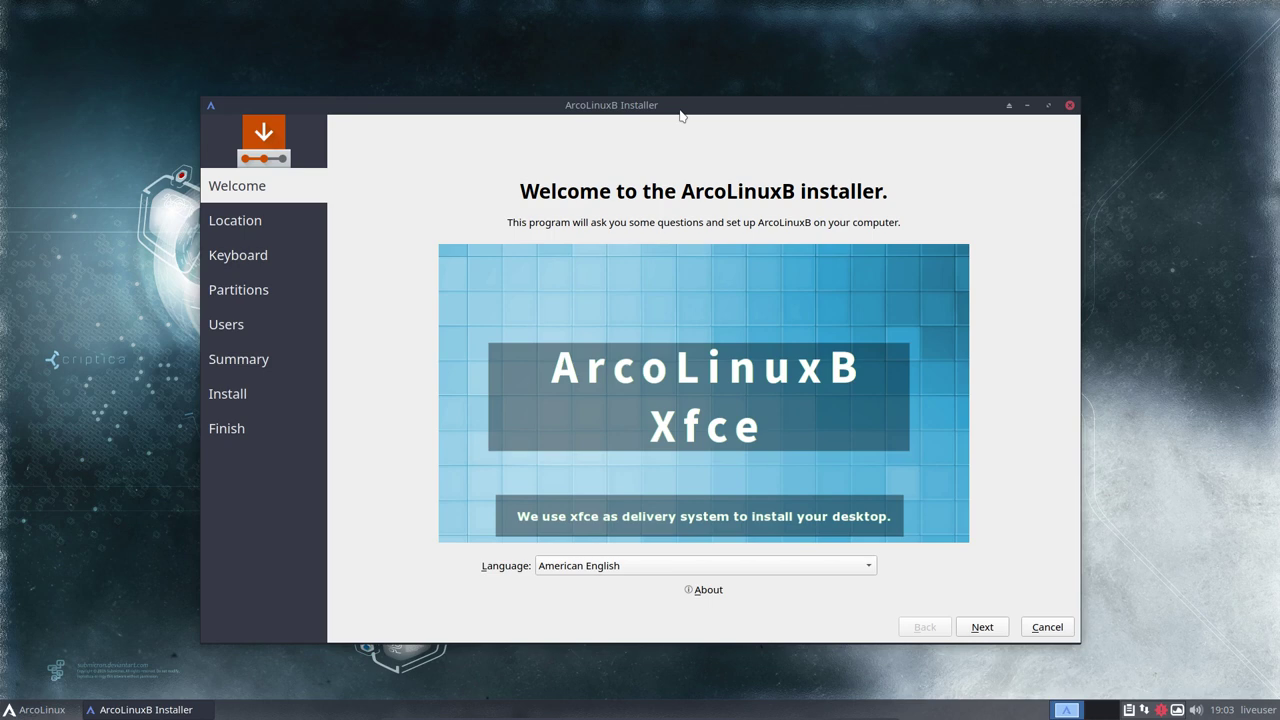
Drag the installer window a little to the left, keeping it on the Welcome page
left_click_drag(676, 115, 640, 115)
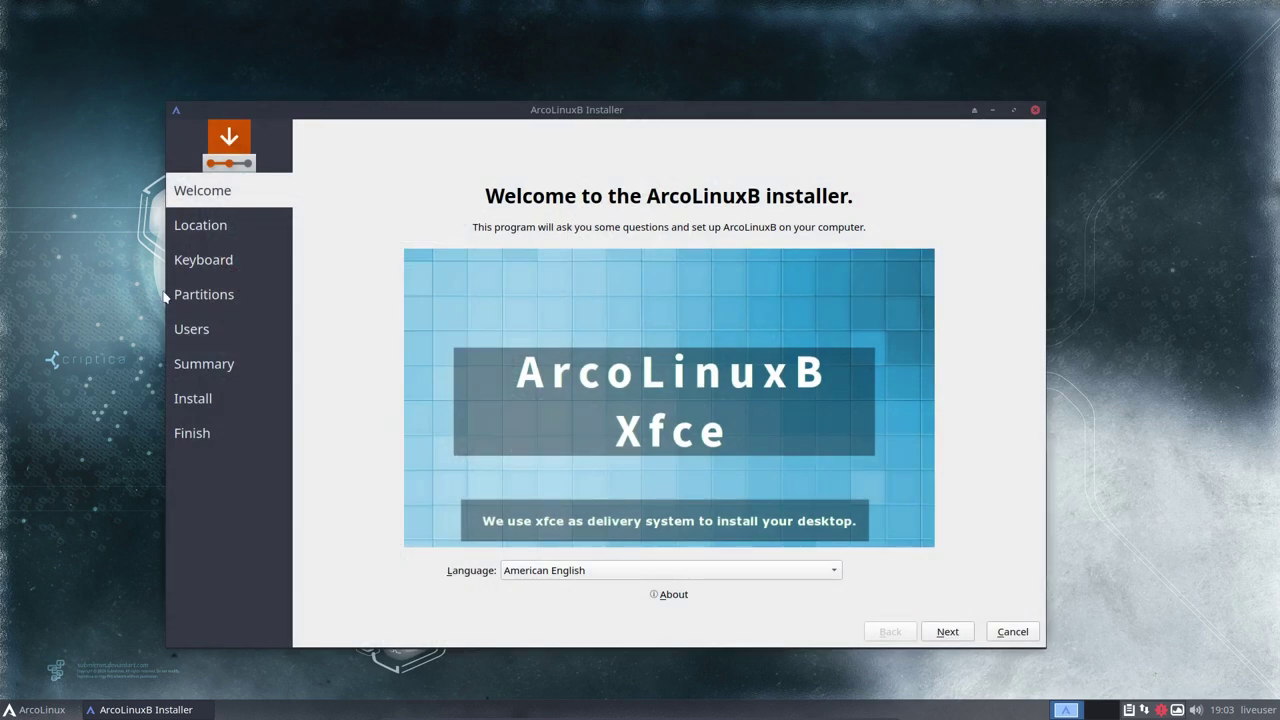
left_click(35, 712)
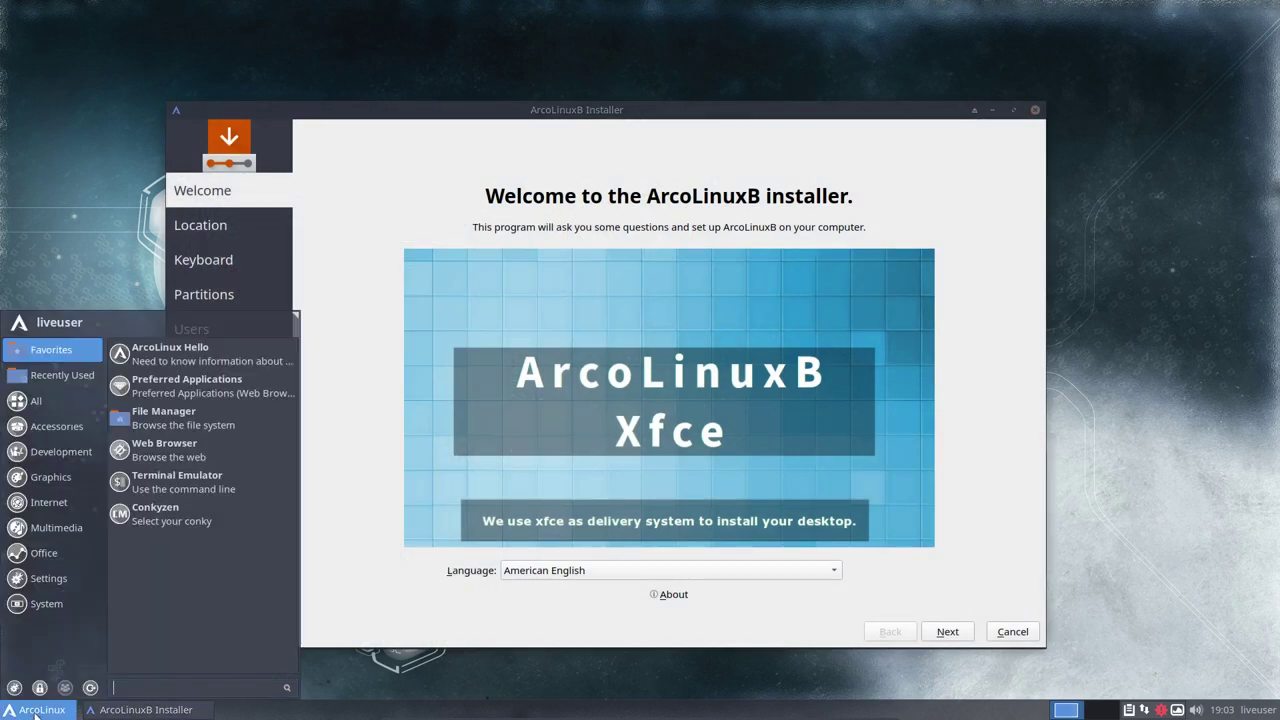
left_click(53, 420)
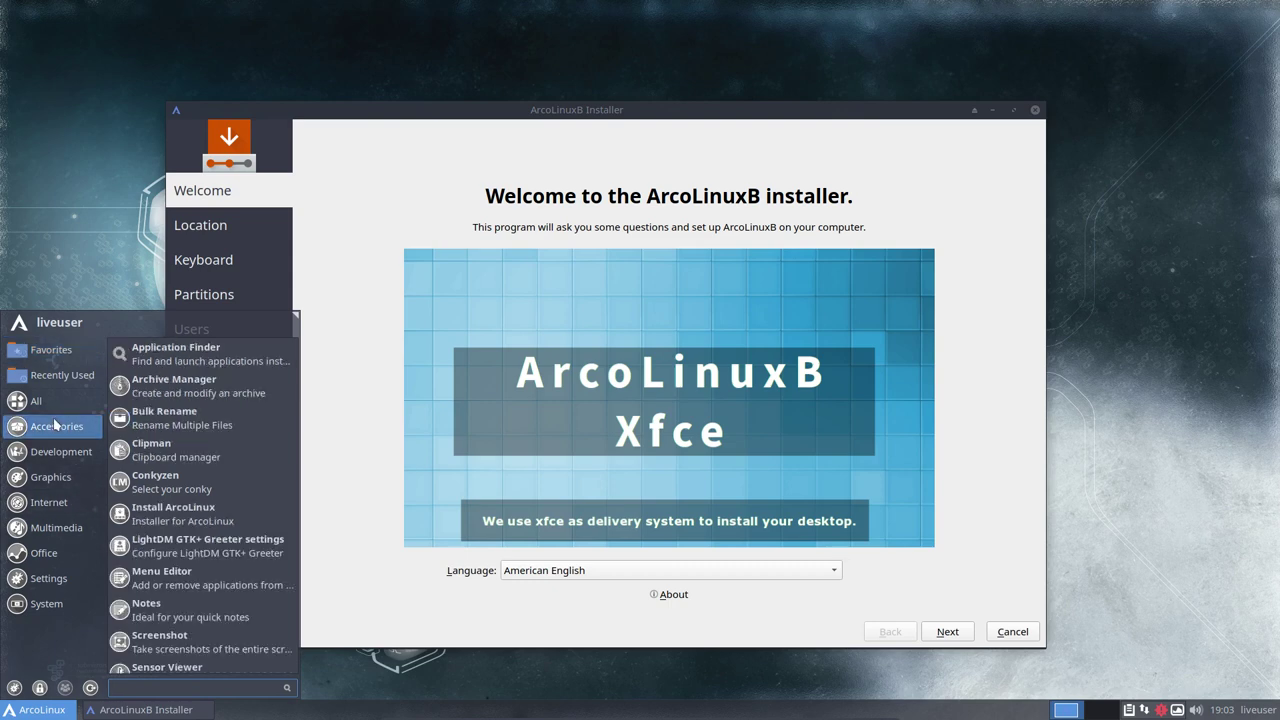
left_click(55, 455)
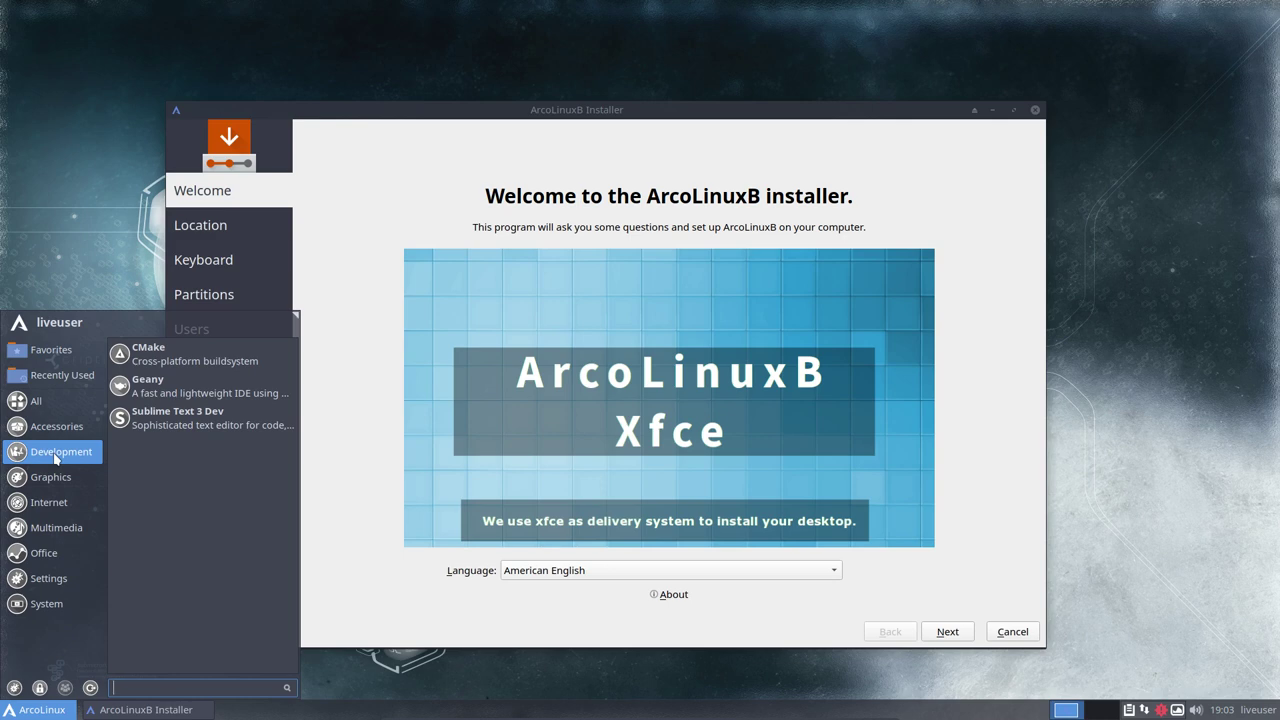
left_click(58, 479)
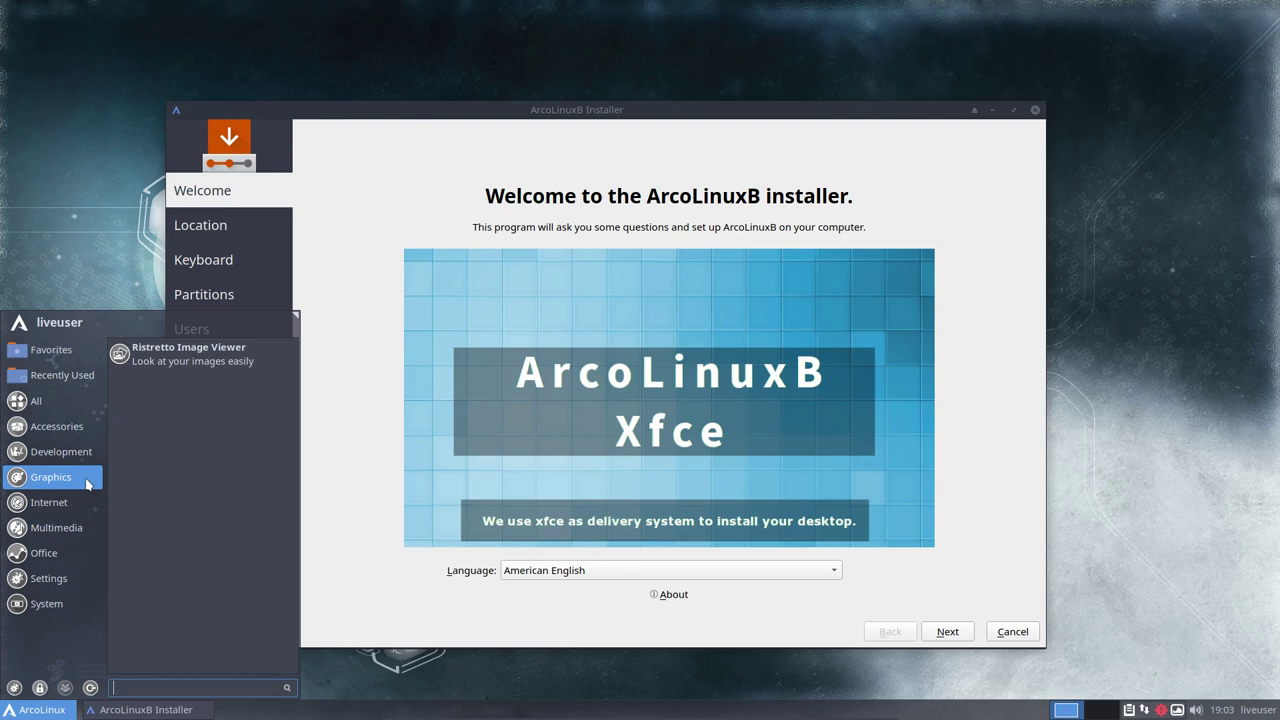
left_click(82, 503)
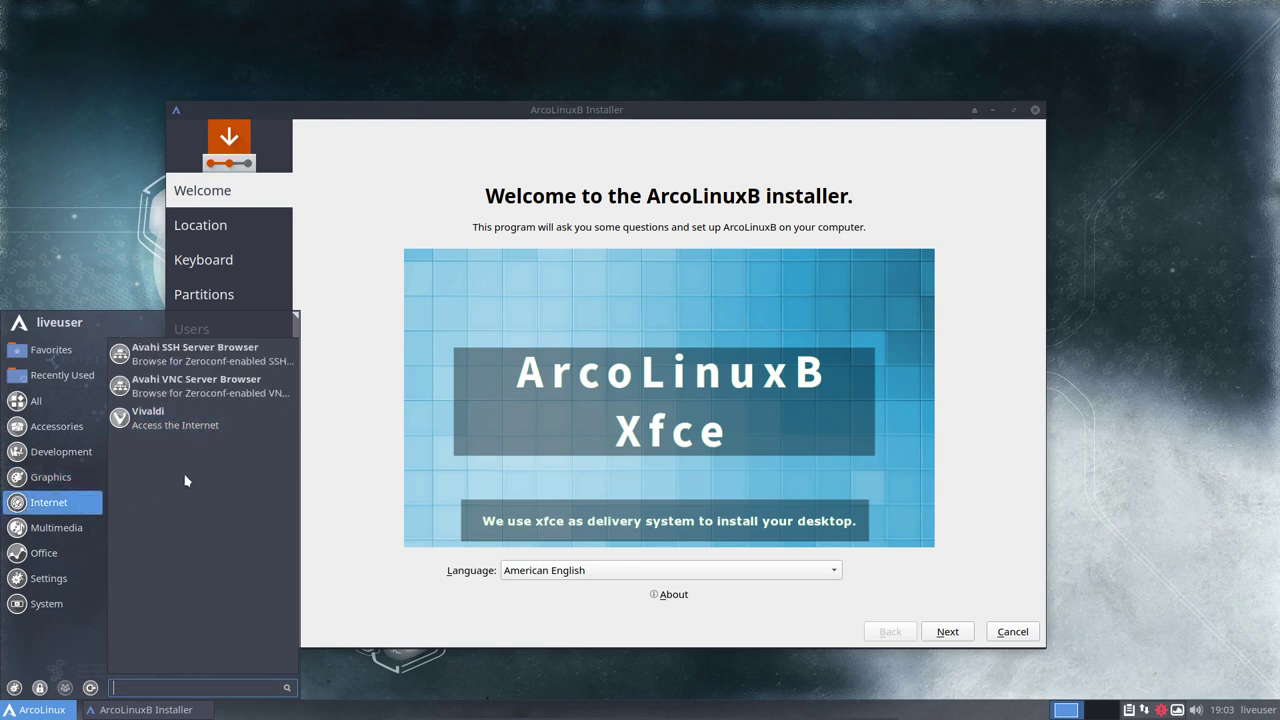
left_click(73, 528)
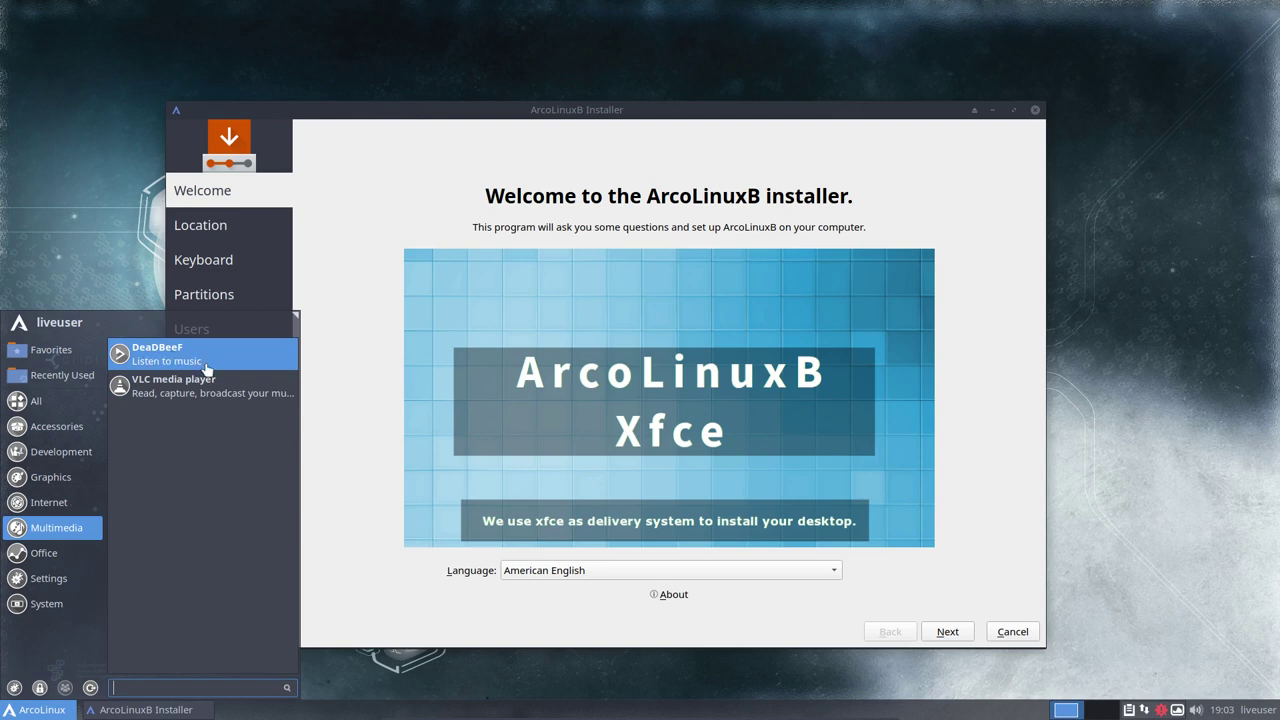
left_click(78, 552)
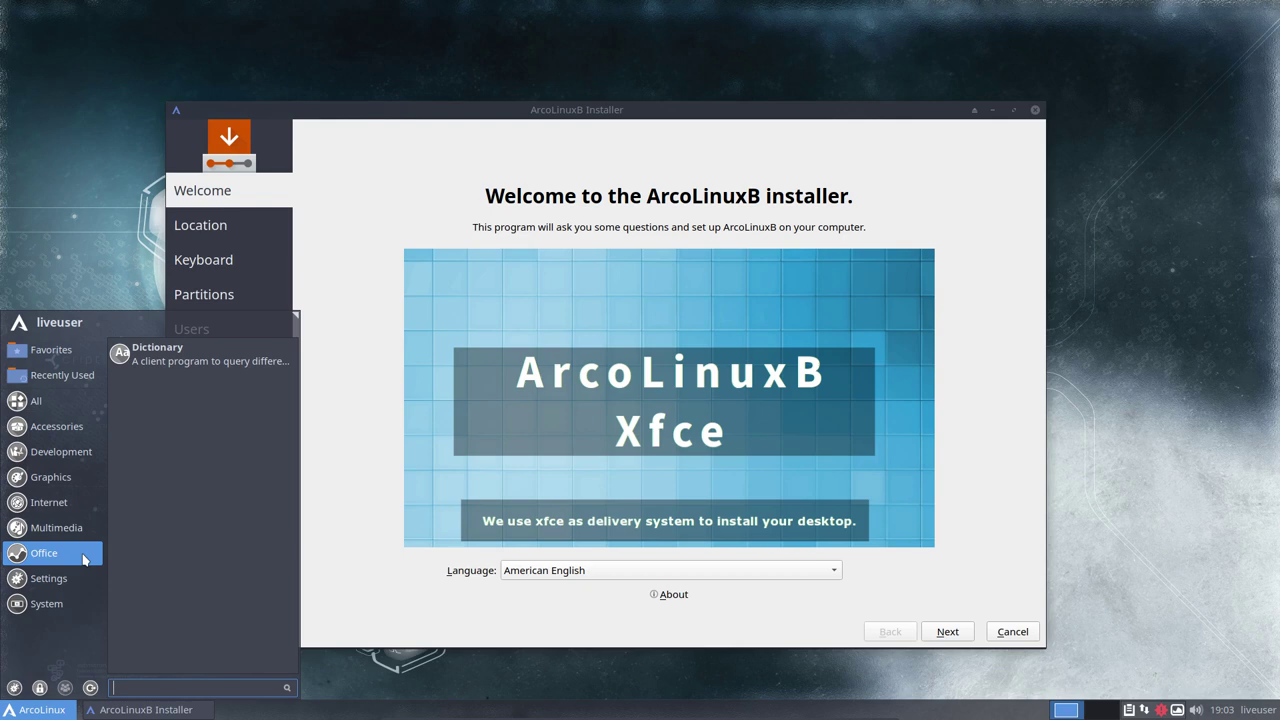
left_click(80, 578)
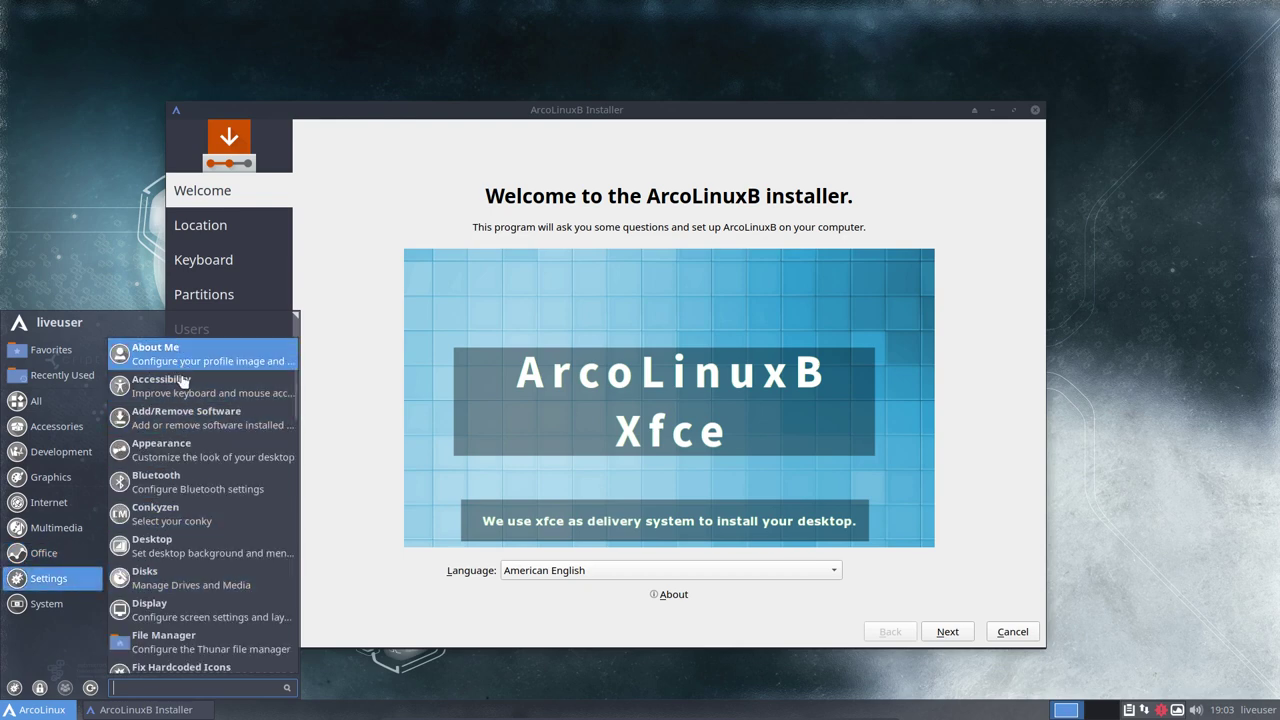
scroll(188, 545, "down", 10)
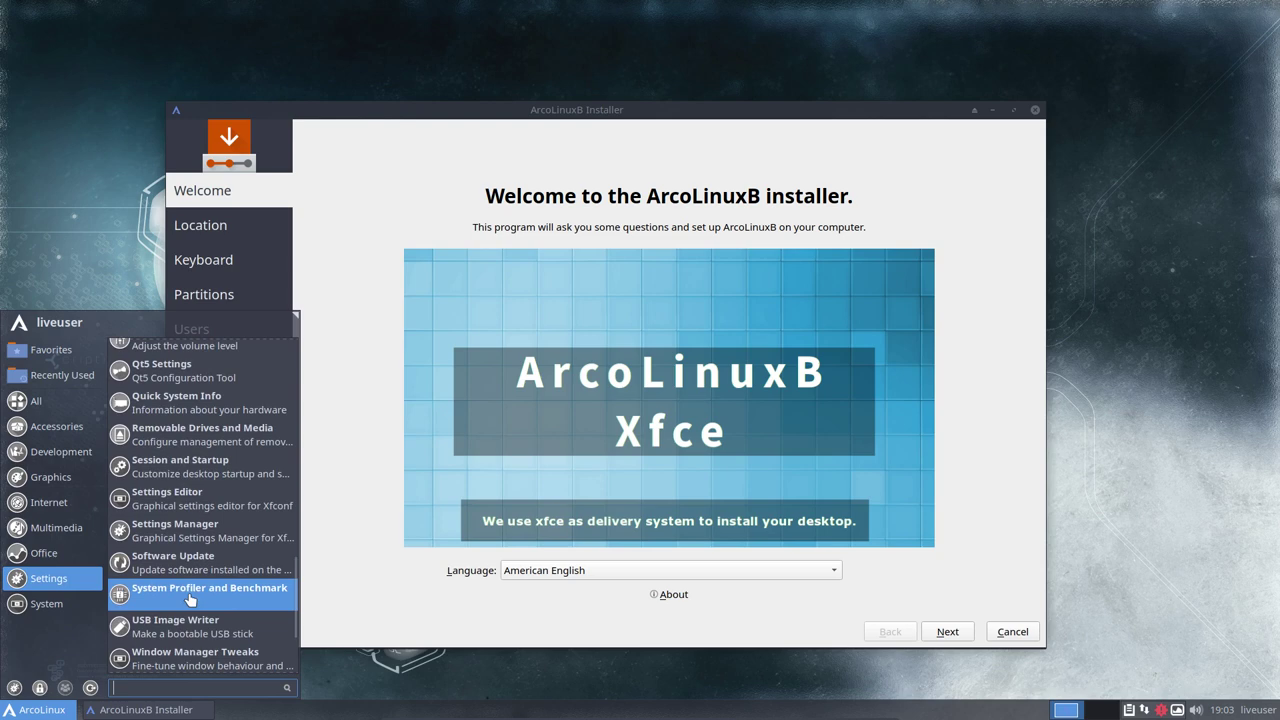
scroll(190, 598, "down", 3)
scroll(190, 600, "down", 2)
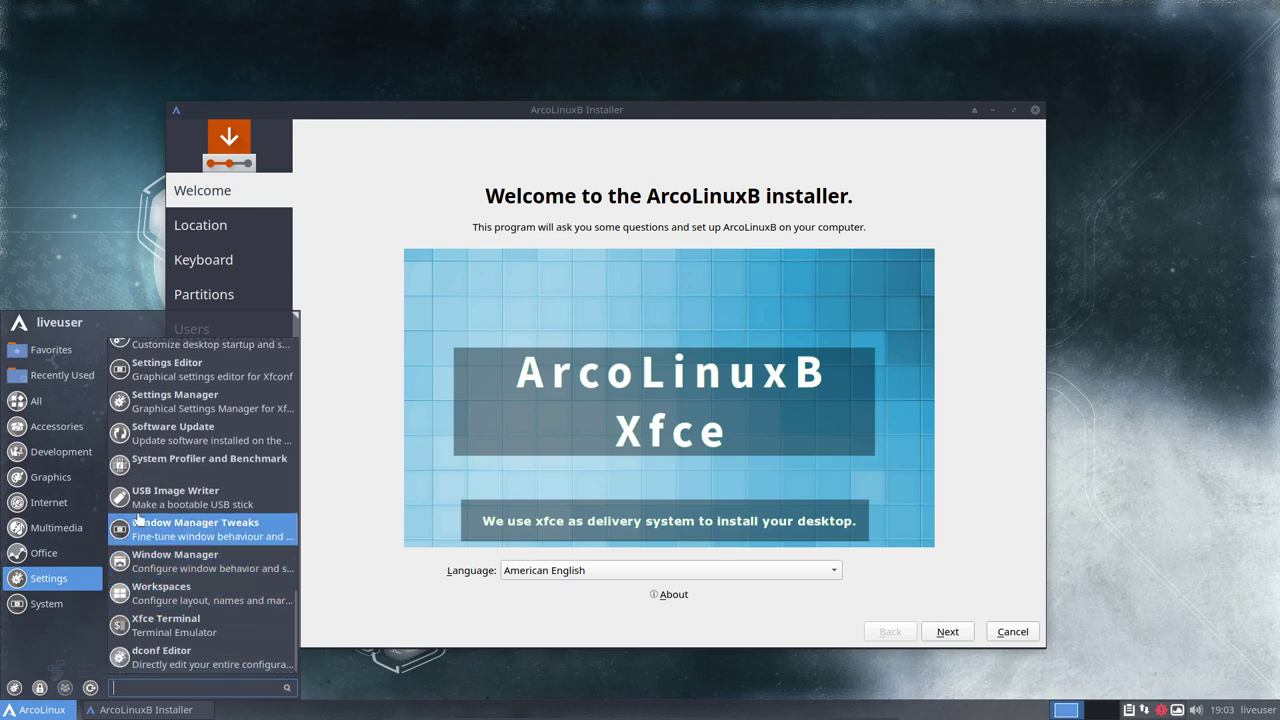
left_click(46, 603)
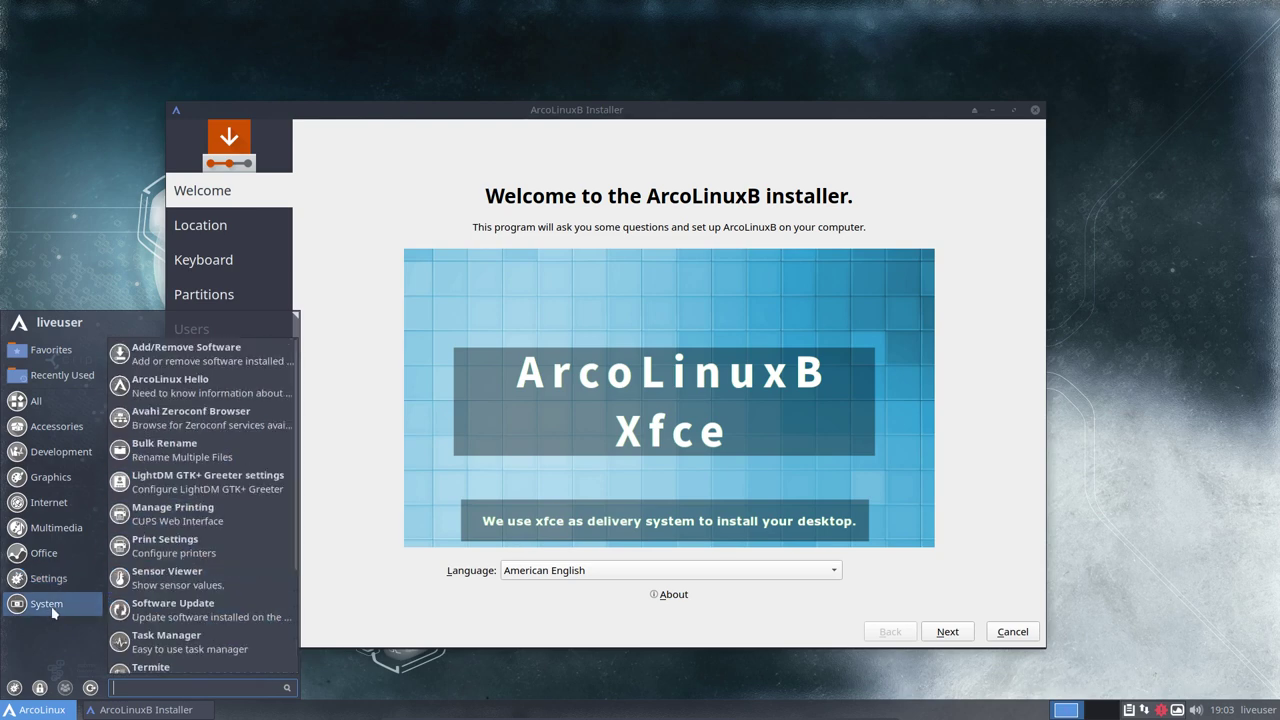
scroll(172, 603, "down", 5)
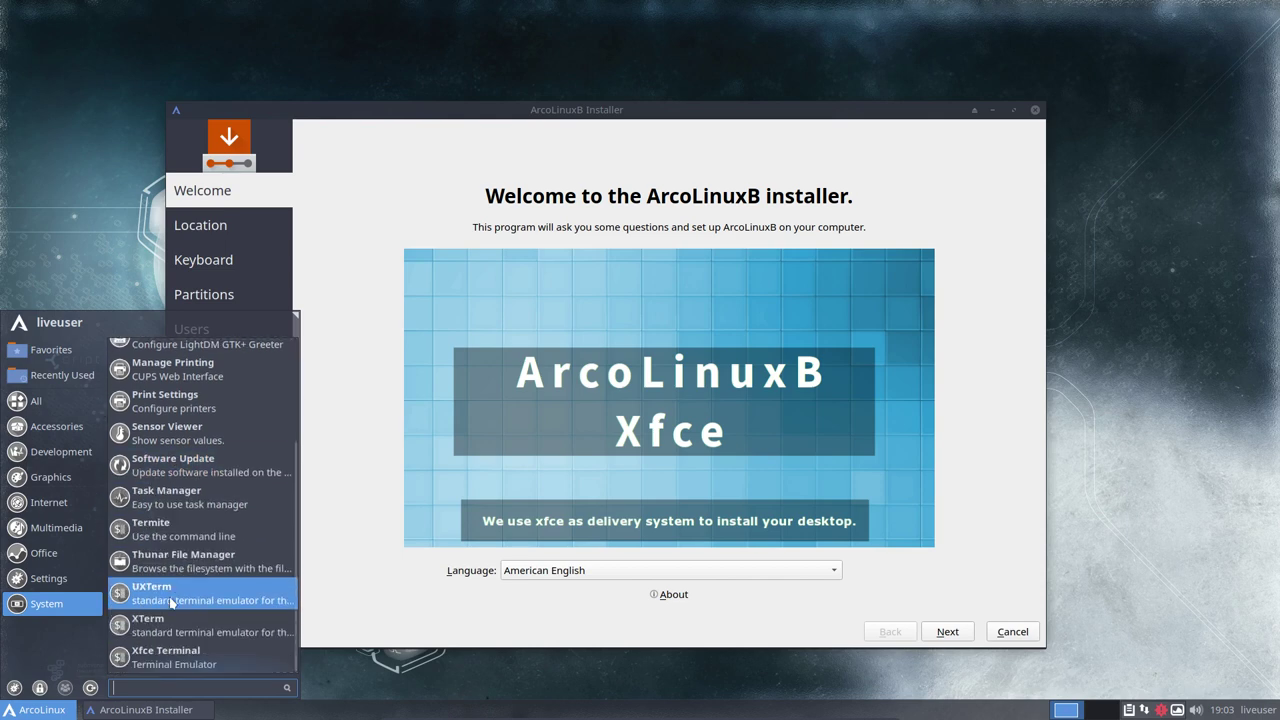
left_click(409, 612)
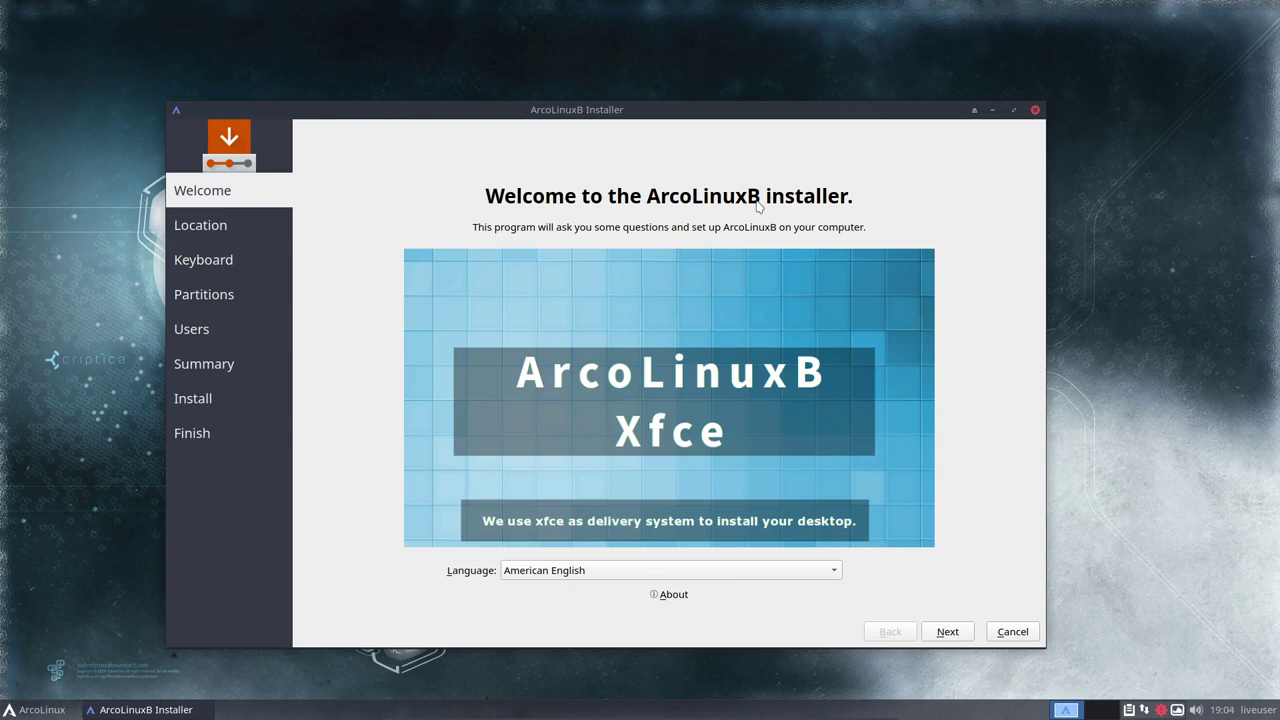
Accept the Europe/Brussels timezone and move past the Location page
left_click(948, 632)
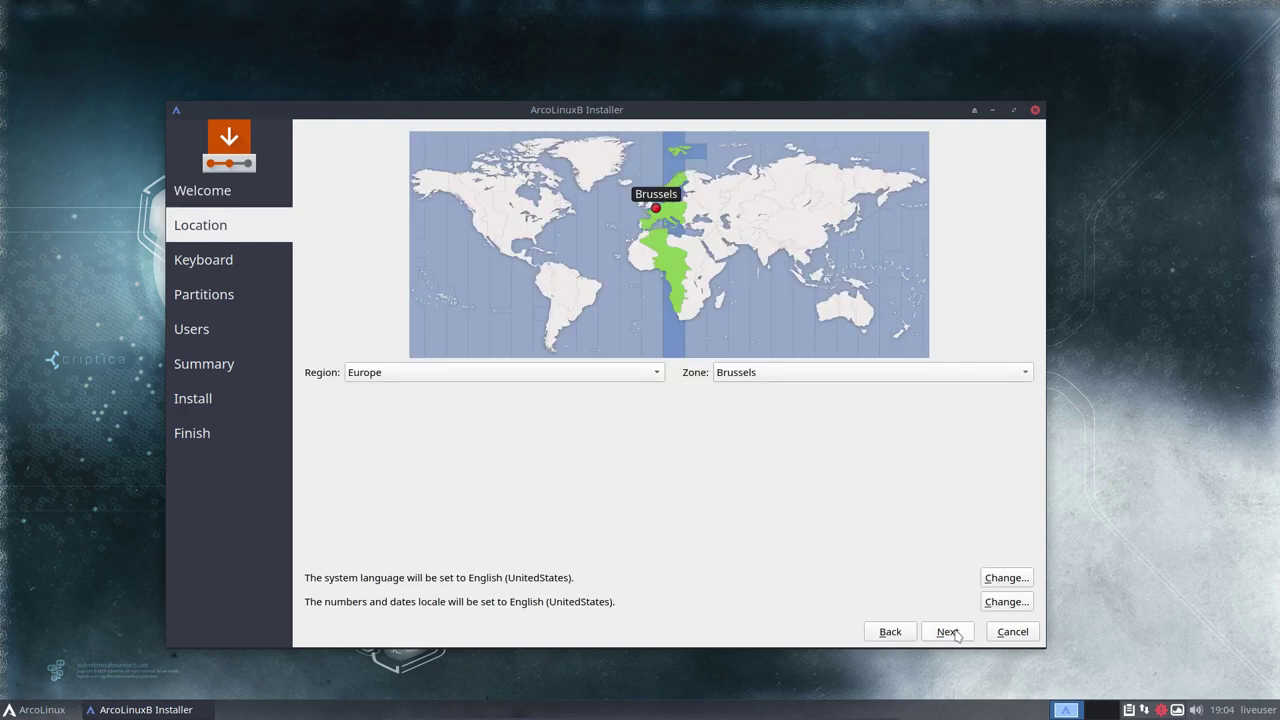
left_click(951, 633)
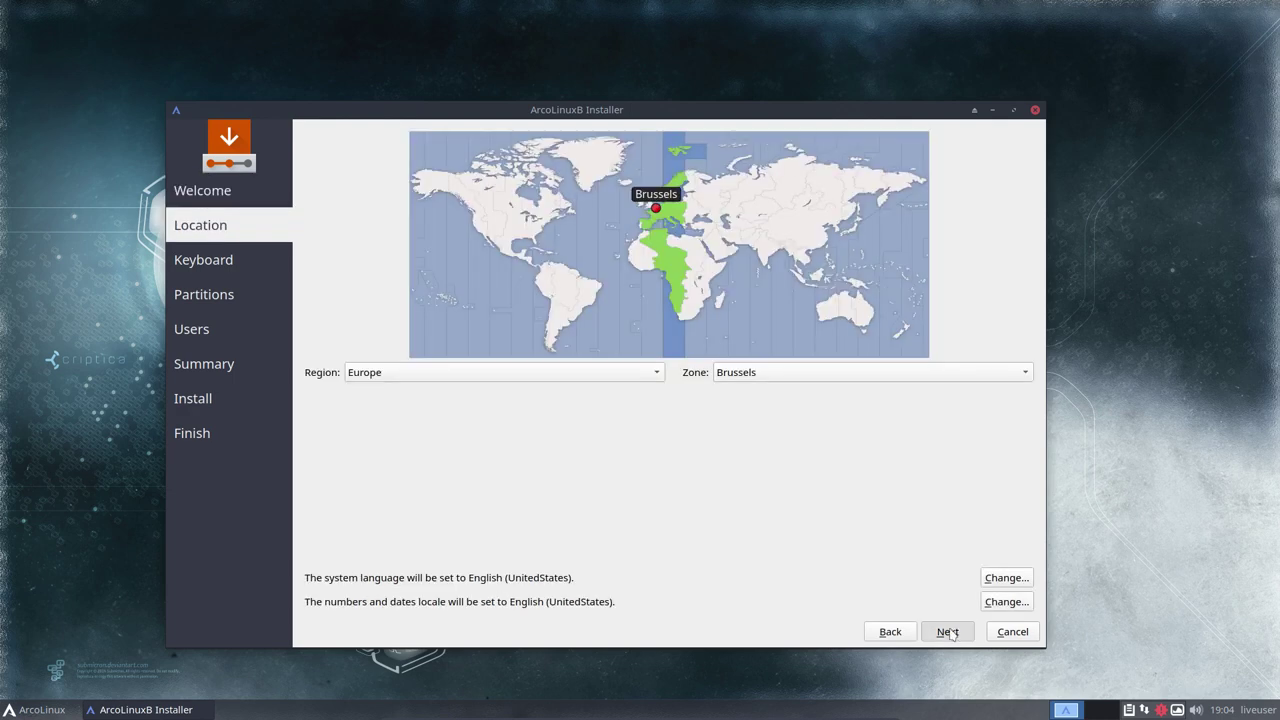
left_click(948, 632)
Pick the Belgian keyboard layout, then choose Erase disk for the 15.0 GiB /dev/sda drive
scroll(403, 469, "up", 4)
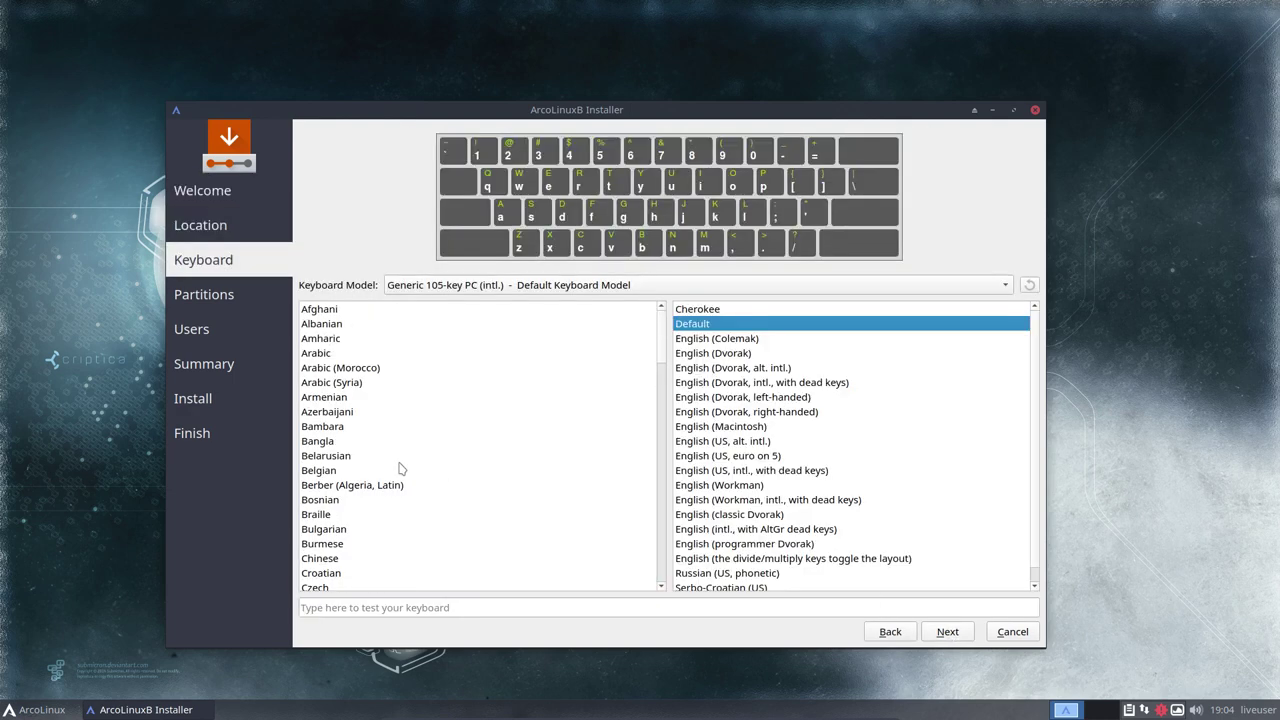
left_click(326, 472)
left_click(948, 632)
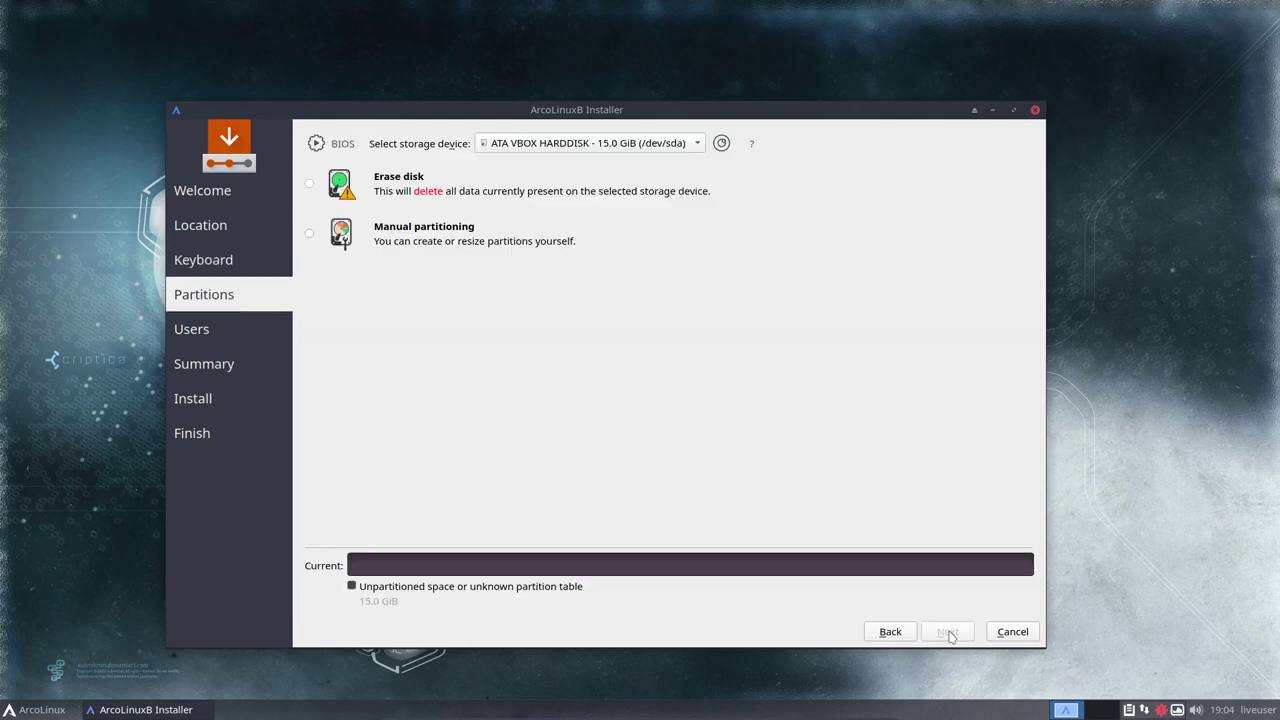
left_click(398, 176)
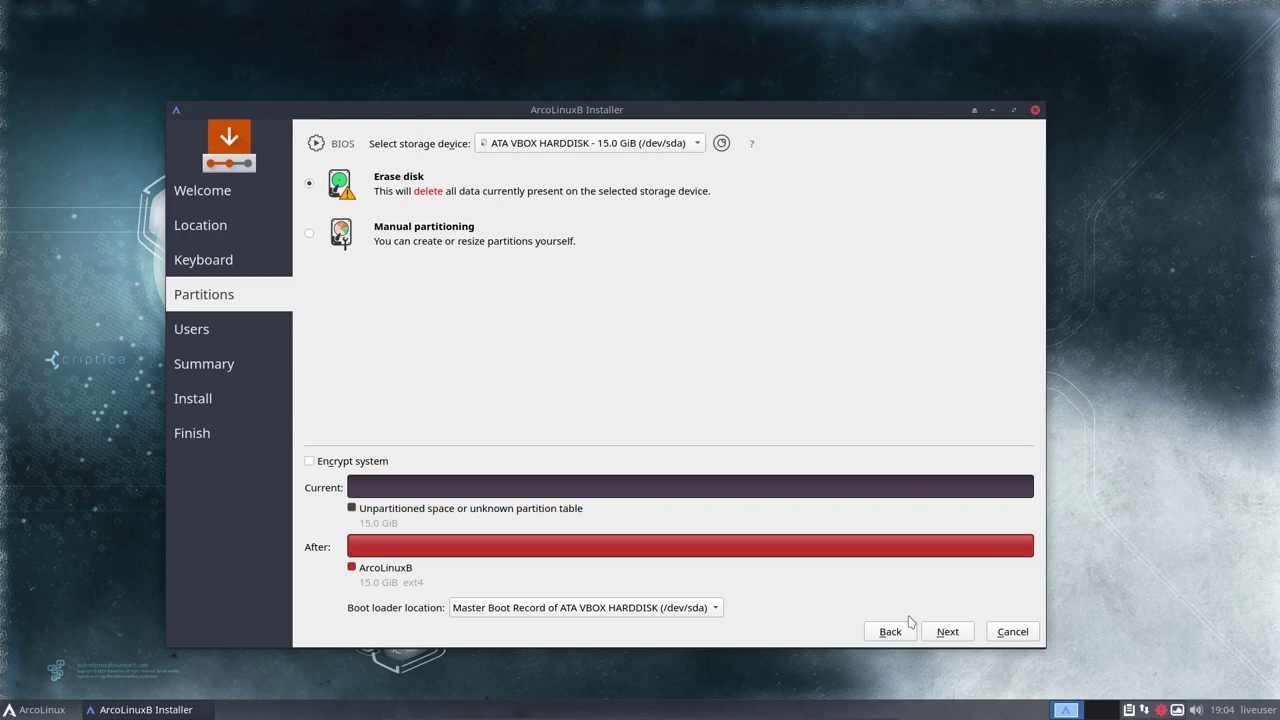
Enter the user's name and set the computer name to ArcoLinuxB-Xfce-Minimal
left_click(946, 634)
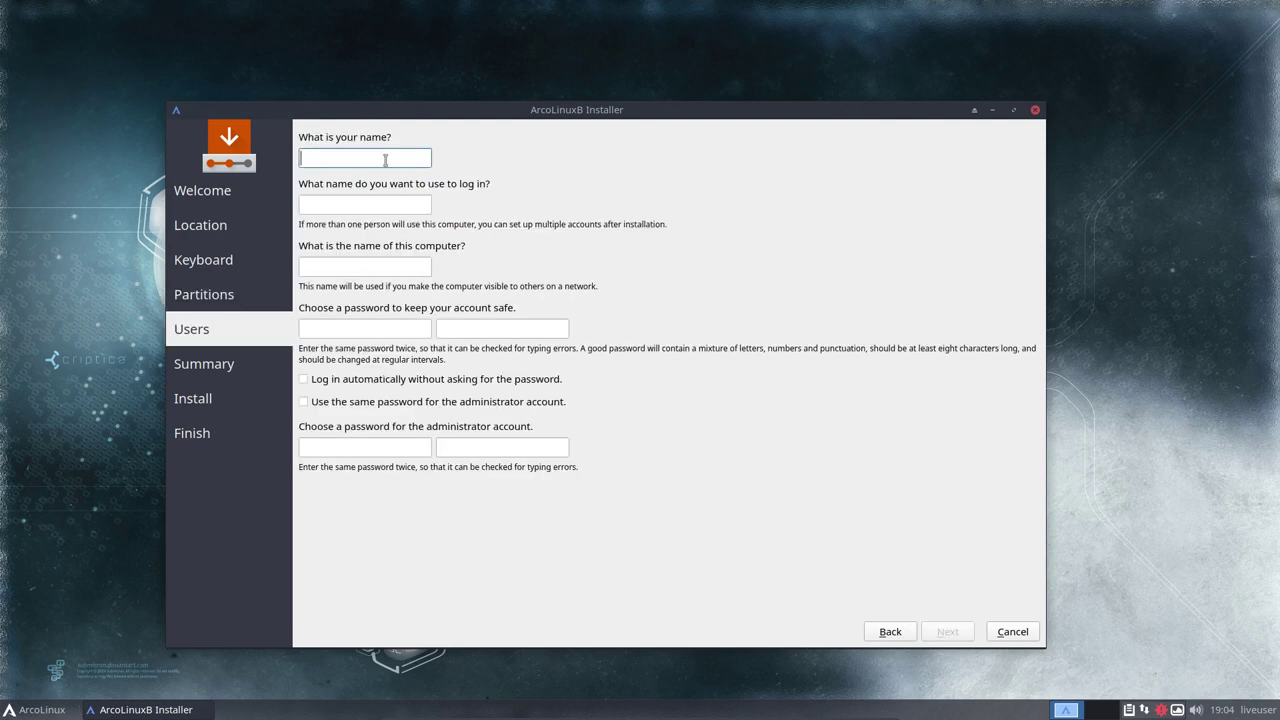
type("erik")
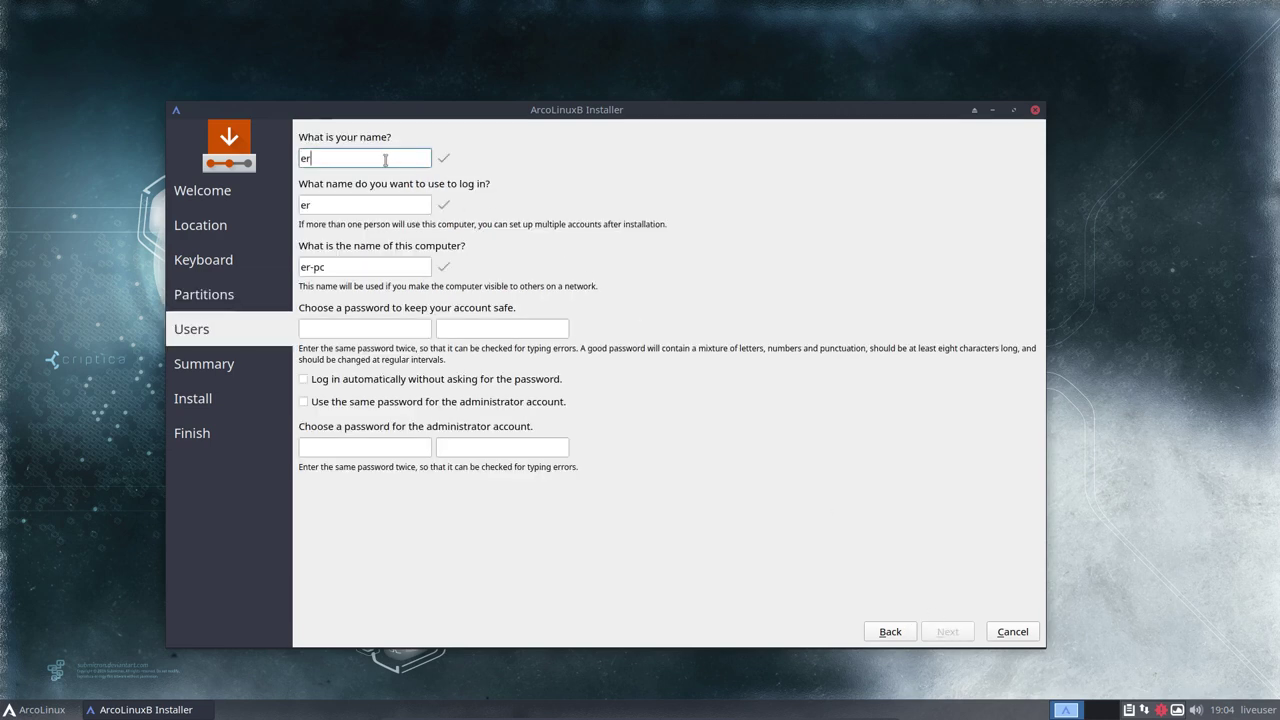
key("Tab")
key("Tab")
type("A")
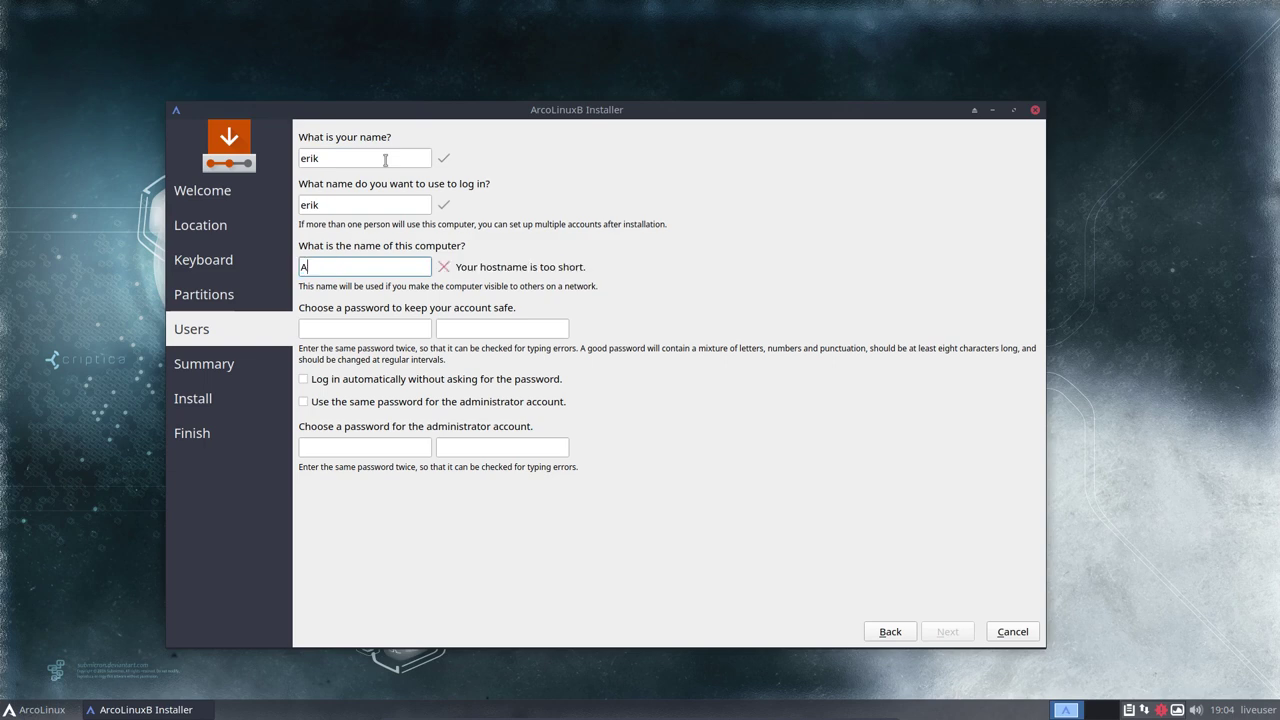
type("rcoLi")
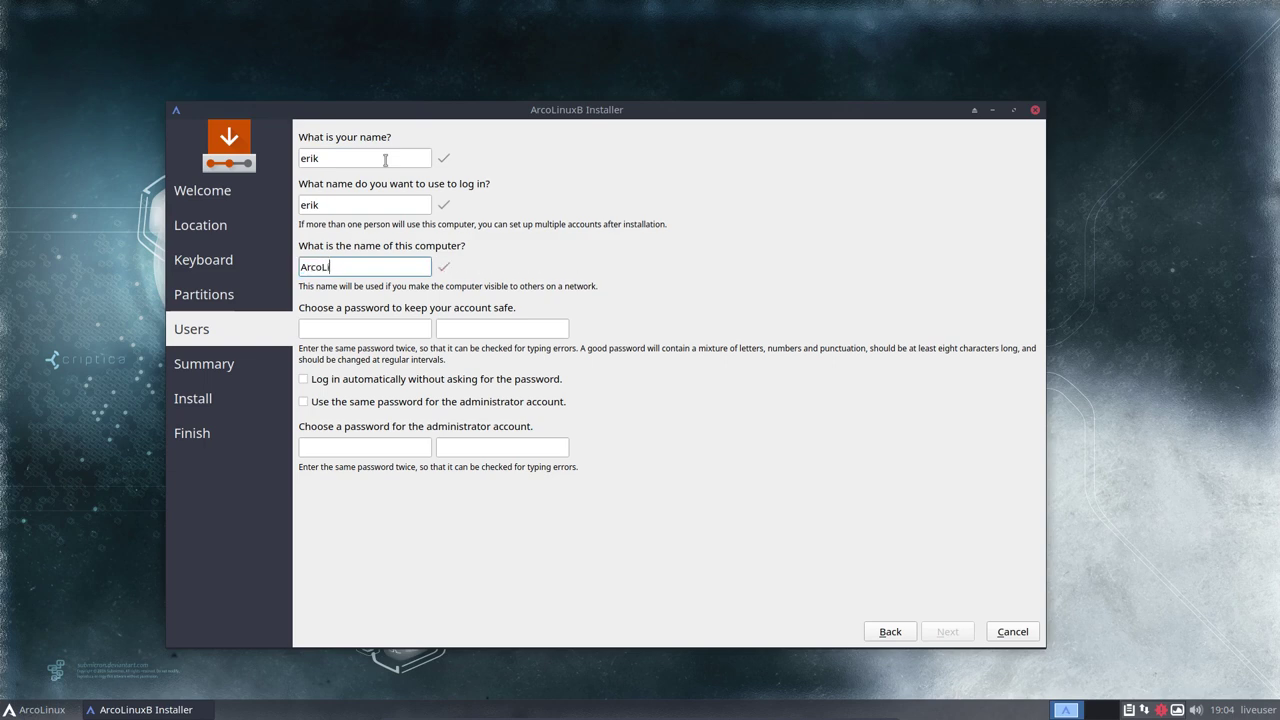
type("nuxB-Xfce-Minimal")
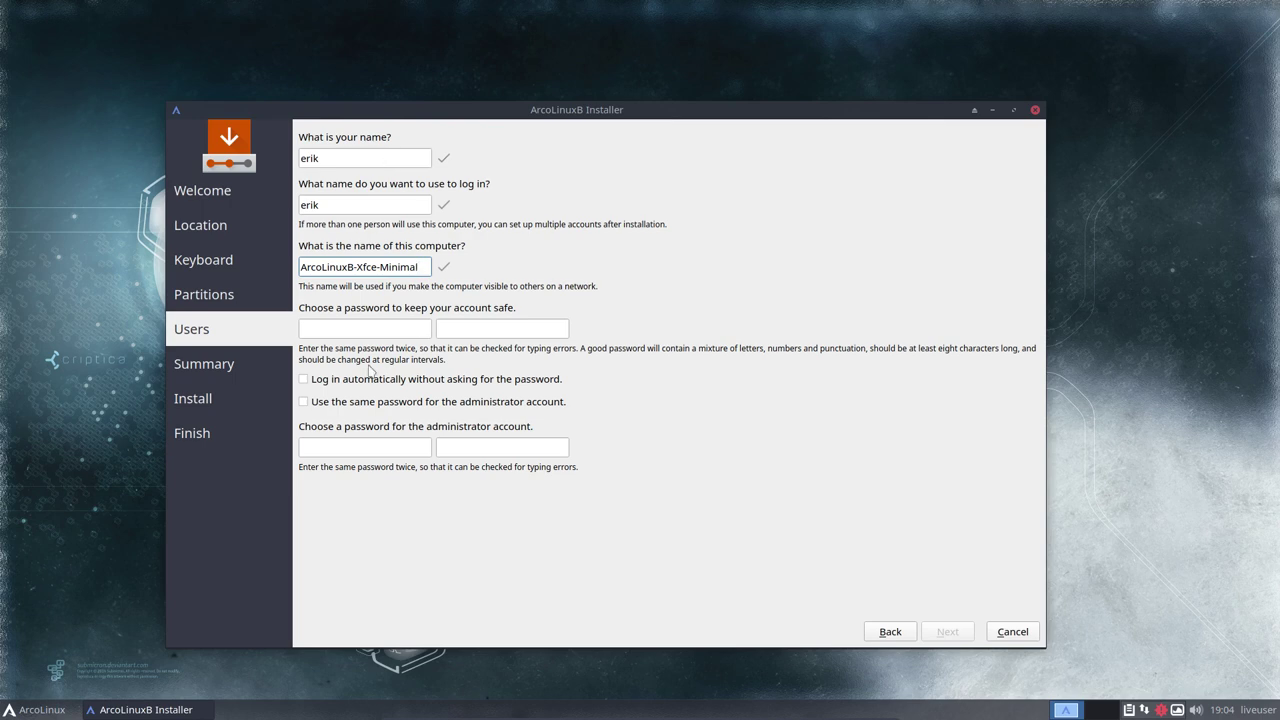
Enter and confirm the account password, enable automatic login and shared admin password, then reach Summary
left_click(353, 328)
type("test")
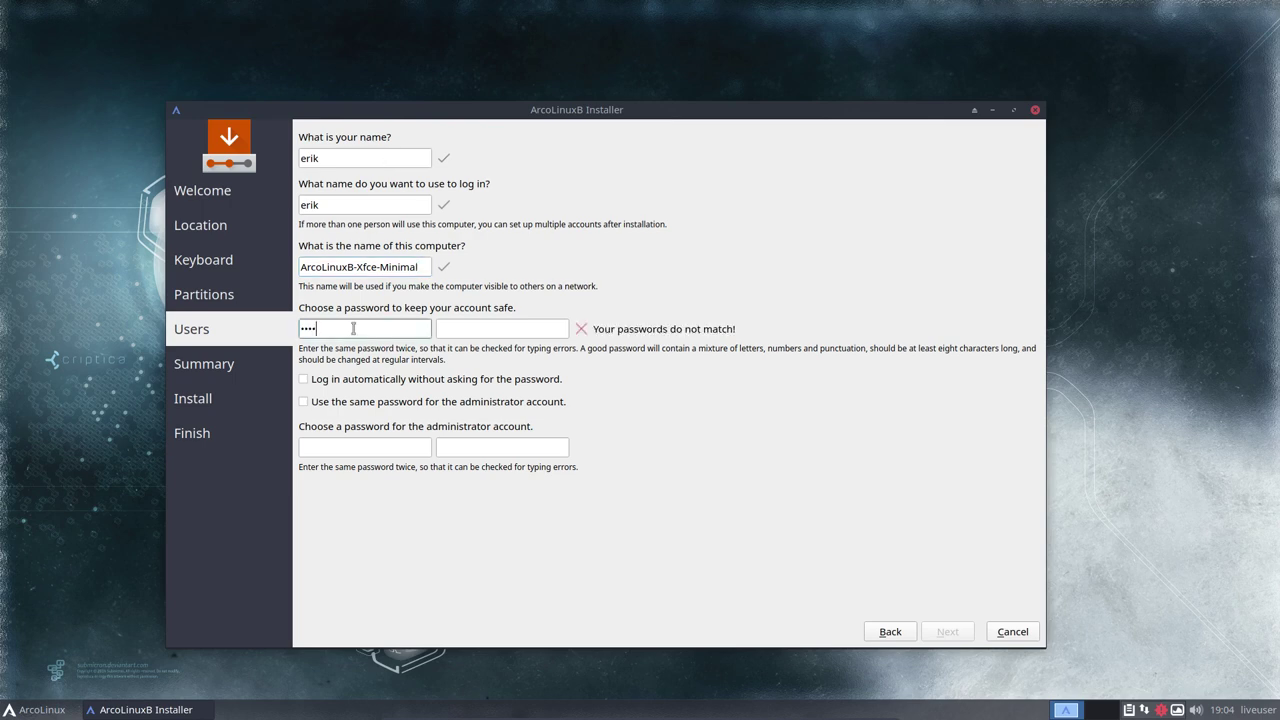
key("Tab")
type("test")
key("Tab")
key("space")
key("Tab")
key("space")
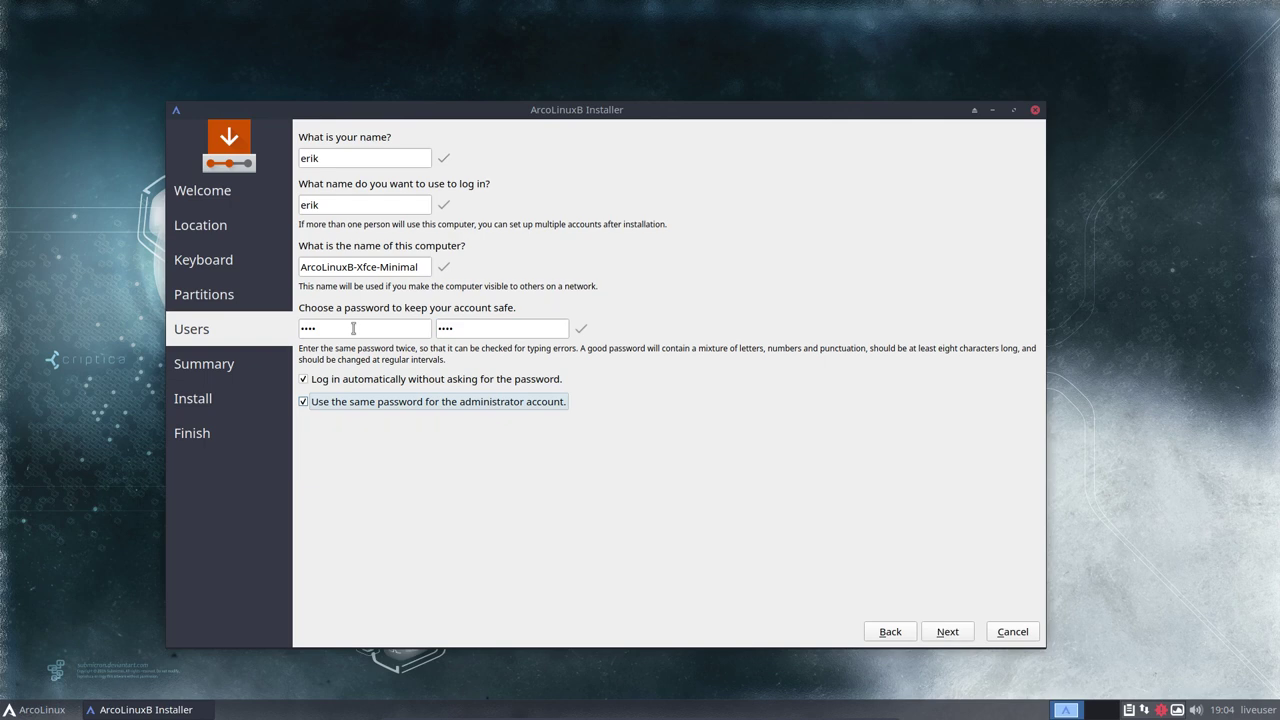
left_click(950, 632)
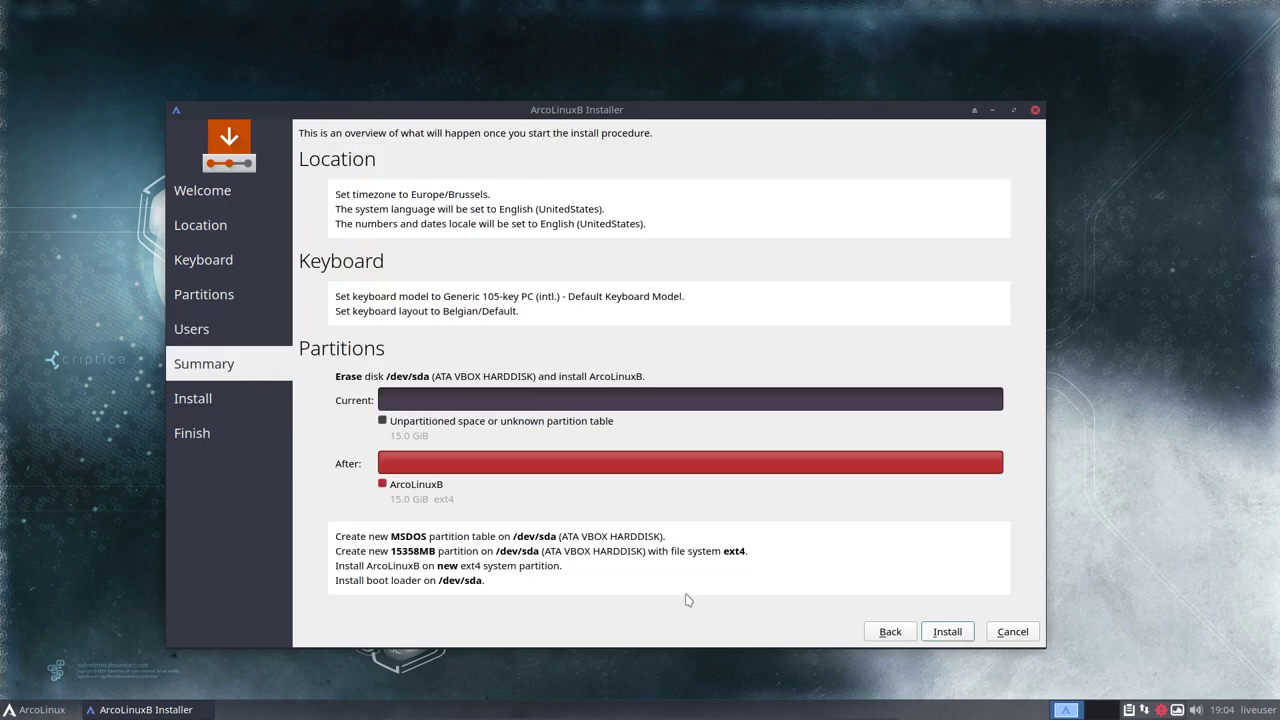
Launch the installation from the Summary page so the filesystem starts unsquashing onto the disk
left_click(947, 632)
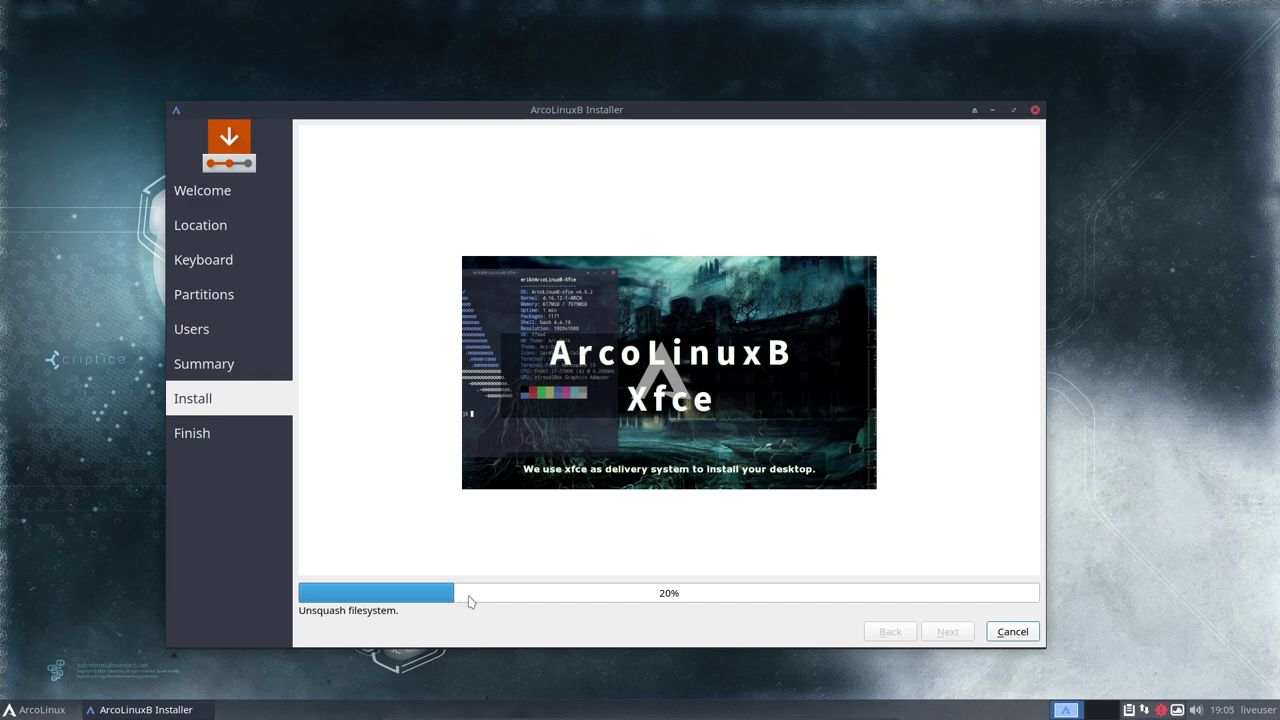
Open the Whisker Menu and browse Development, Internet, All and System categories, ending on Favorites
left_click(22, 706)
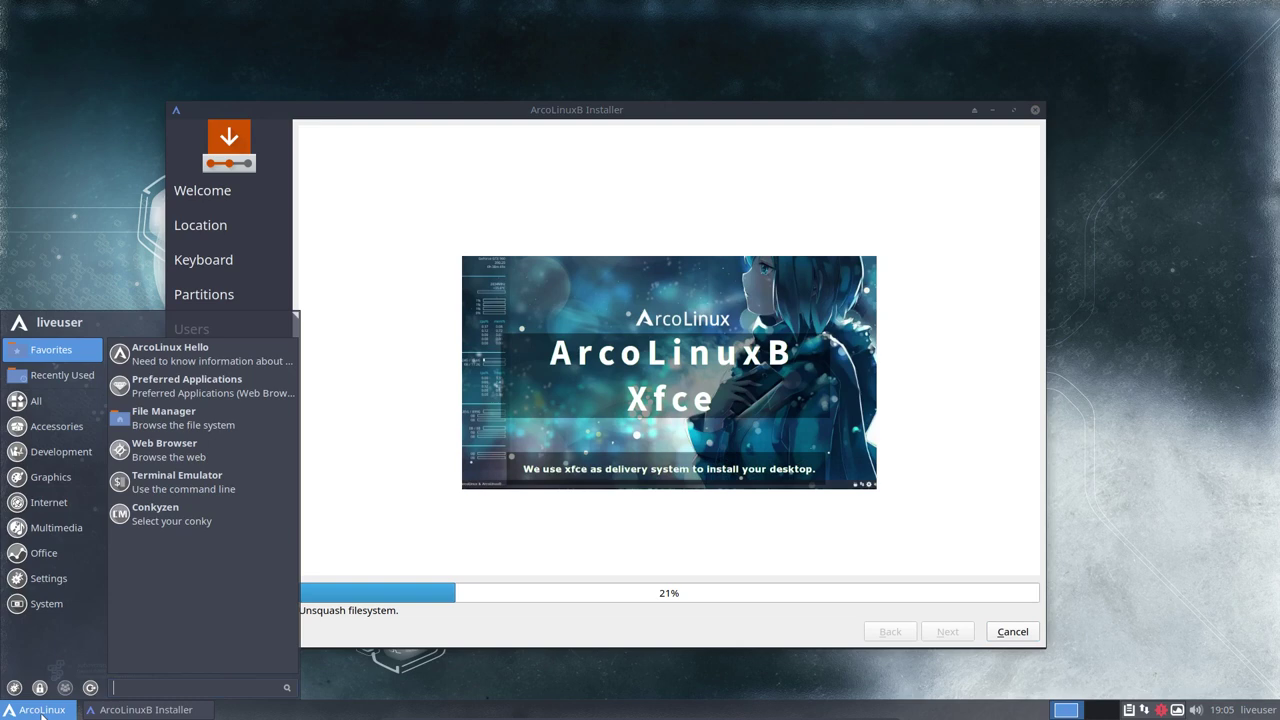
left_click(56, 449)
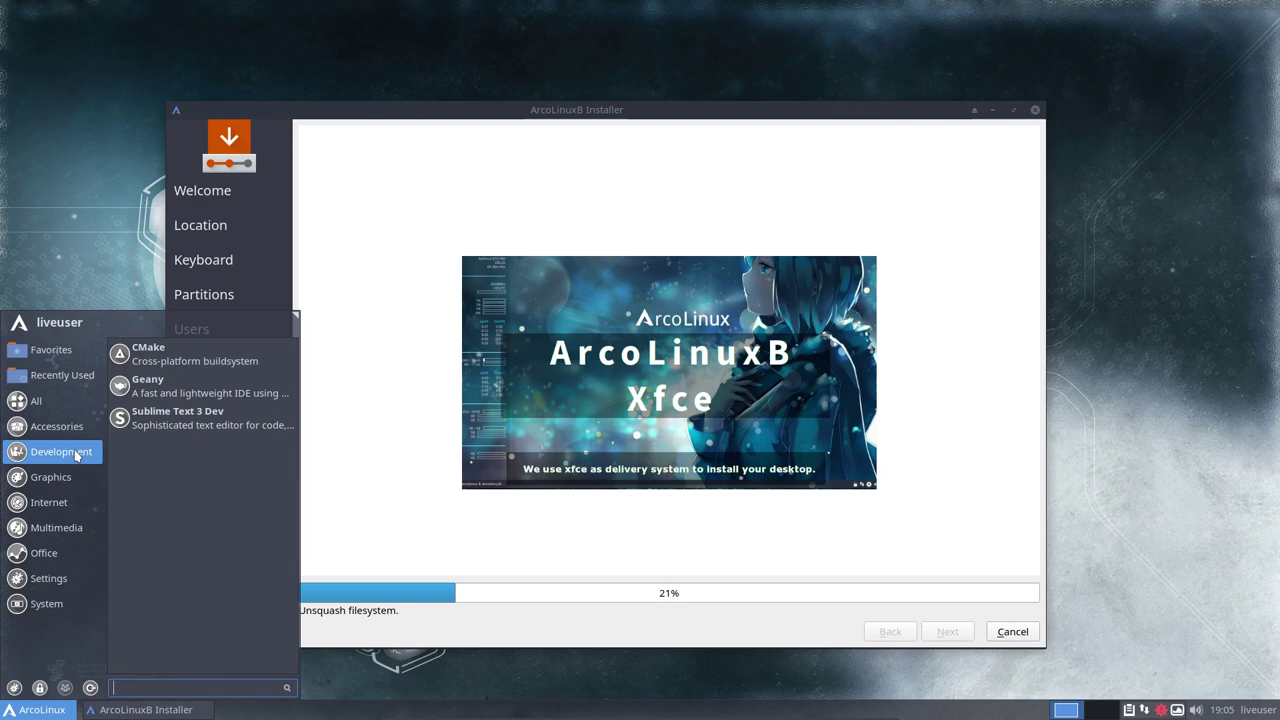
mouse_move(72, 483)
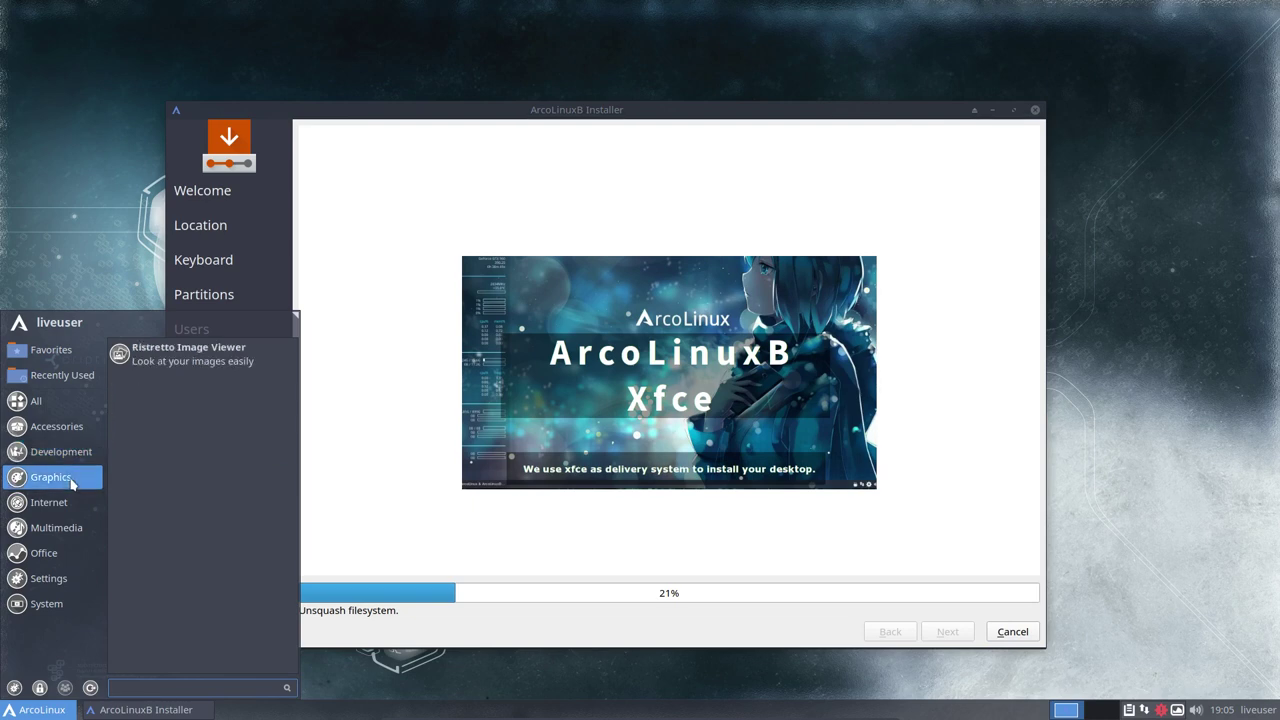
mouse_move(74, 506)
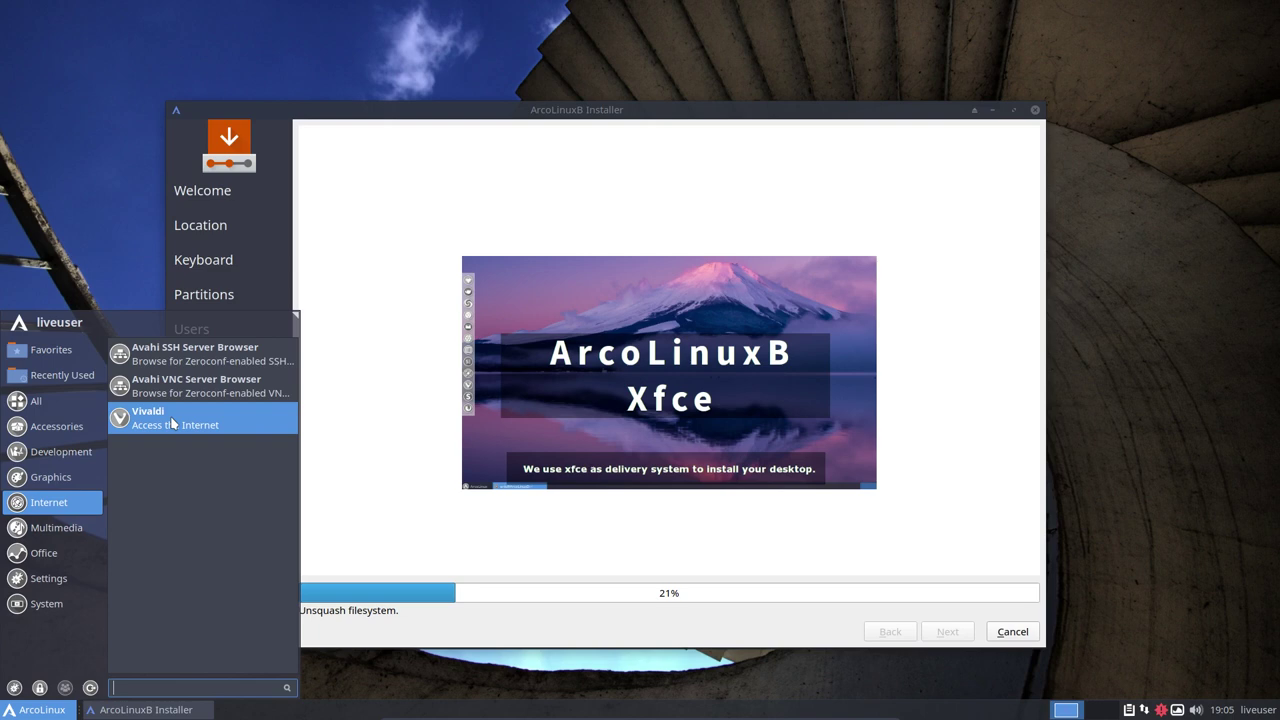
mouse_move(58, 412)
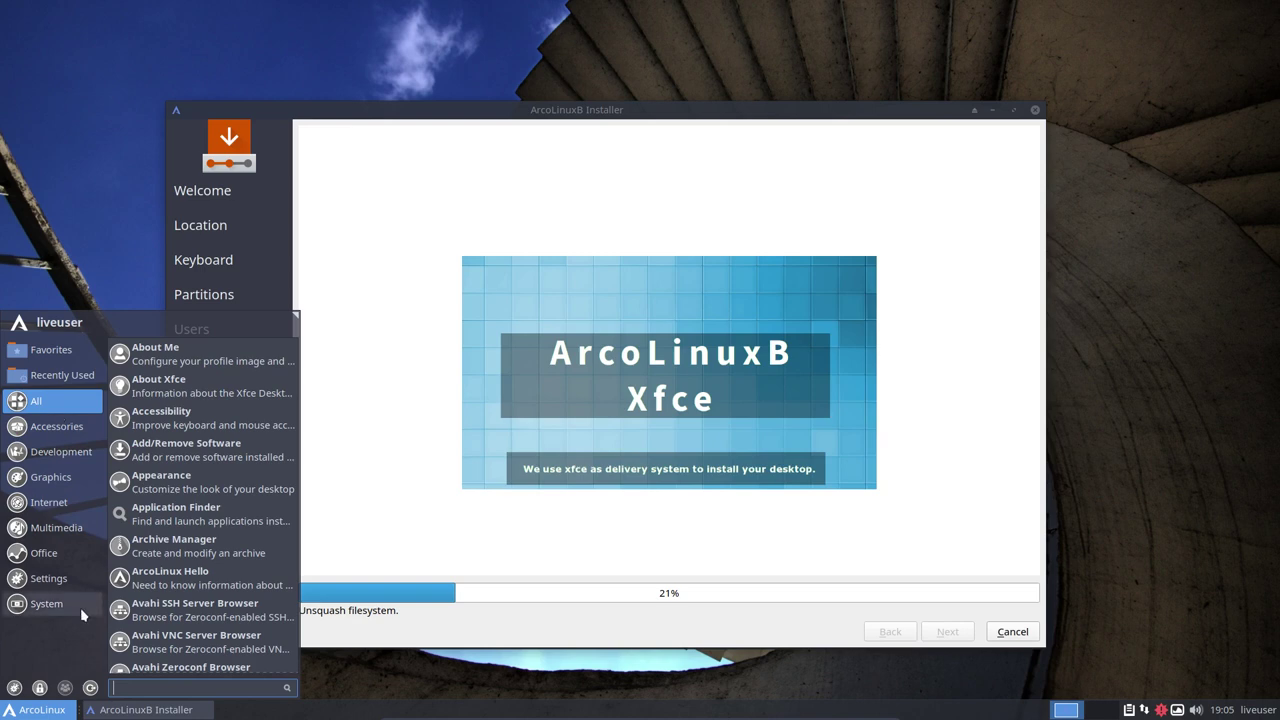
Launch Web Browser from Favorites and set Vivaldi as the preferred browser
mouse_move(78, 360)
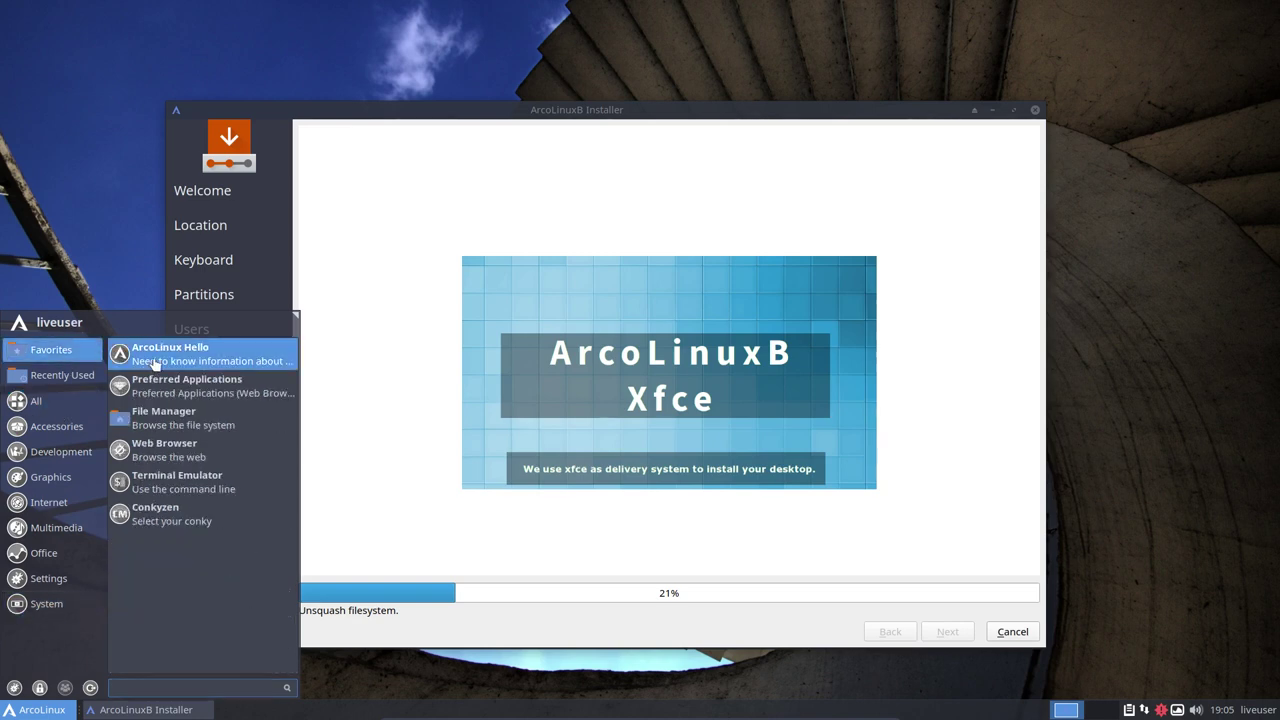
left_click(165, 450)
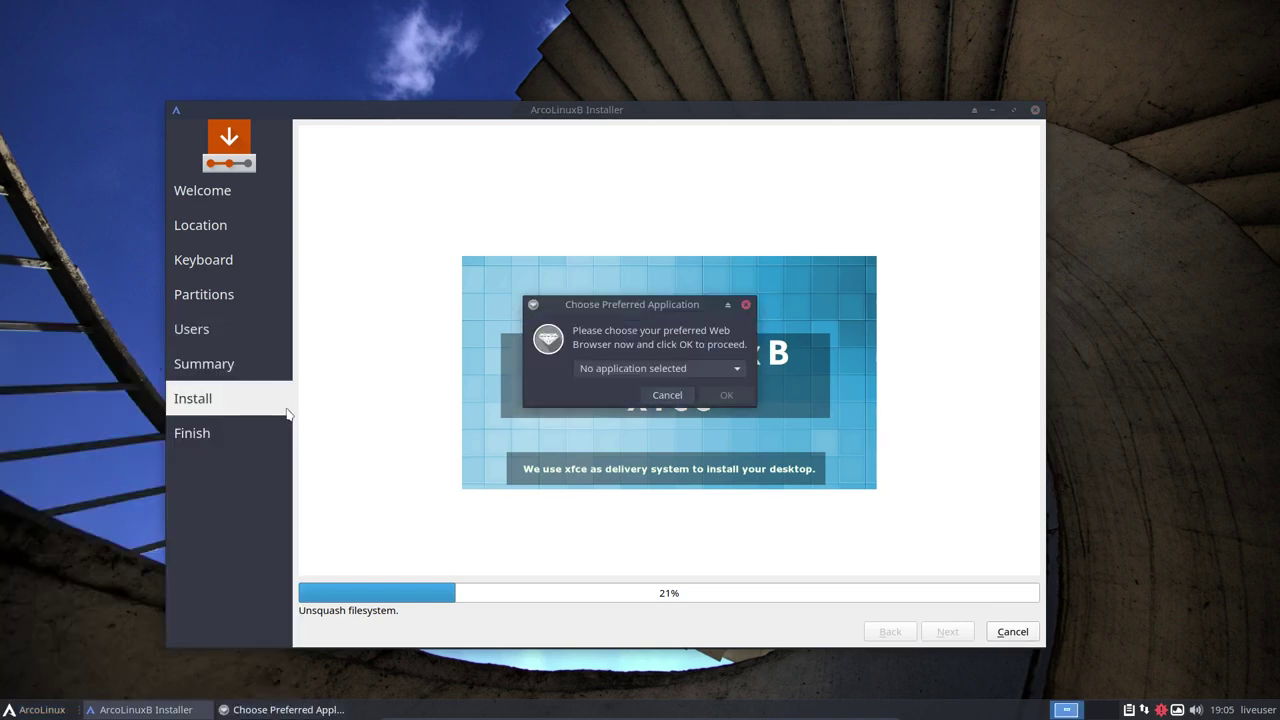
left_click(706, 368)
left_click(645, 391)
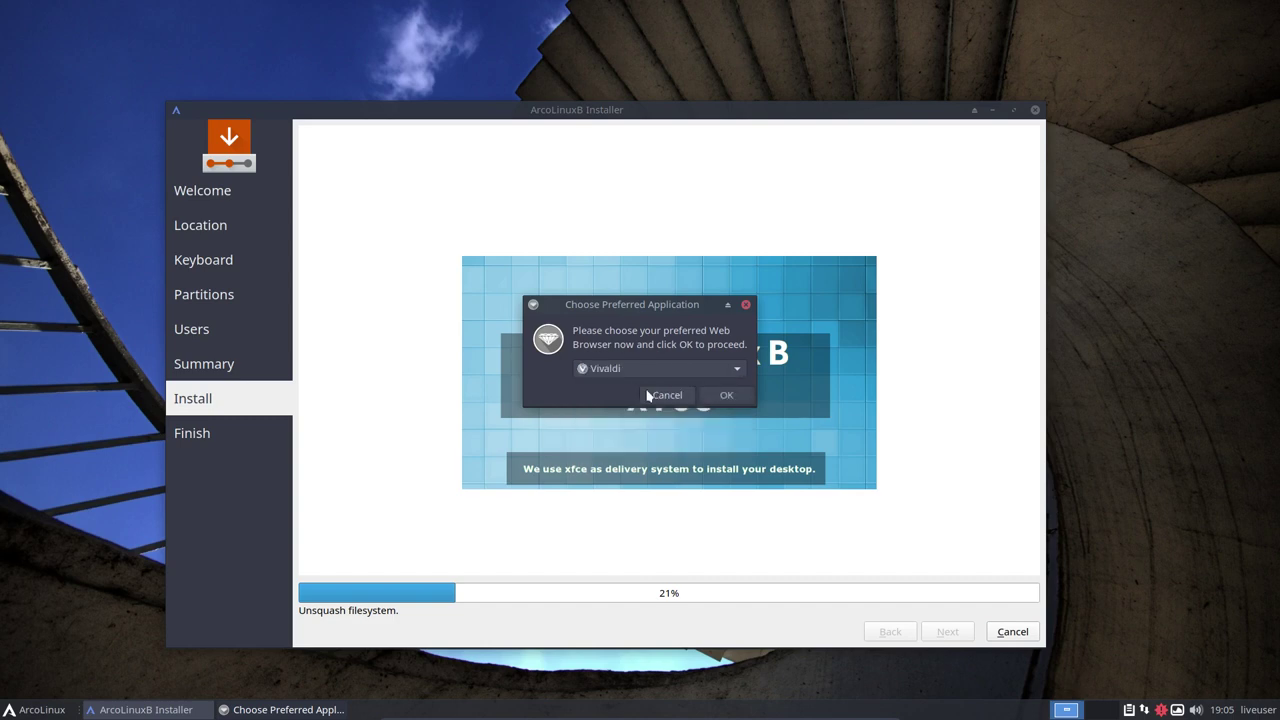
left_click(713, 396)
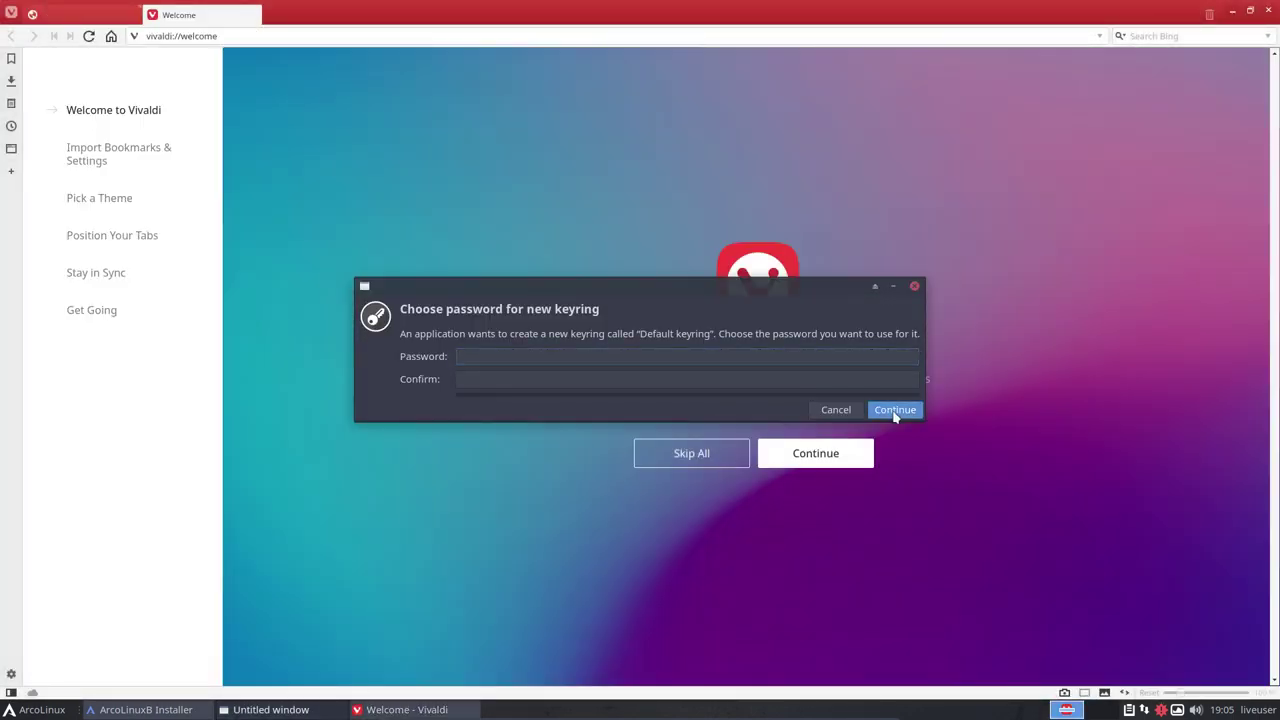
Create the keyring without a password, allow unencrypted storage, and open arcolinuxb.com from the HOME menu
left_click(894, 409)
left_click(1054, 364)
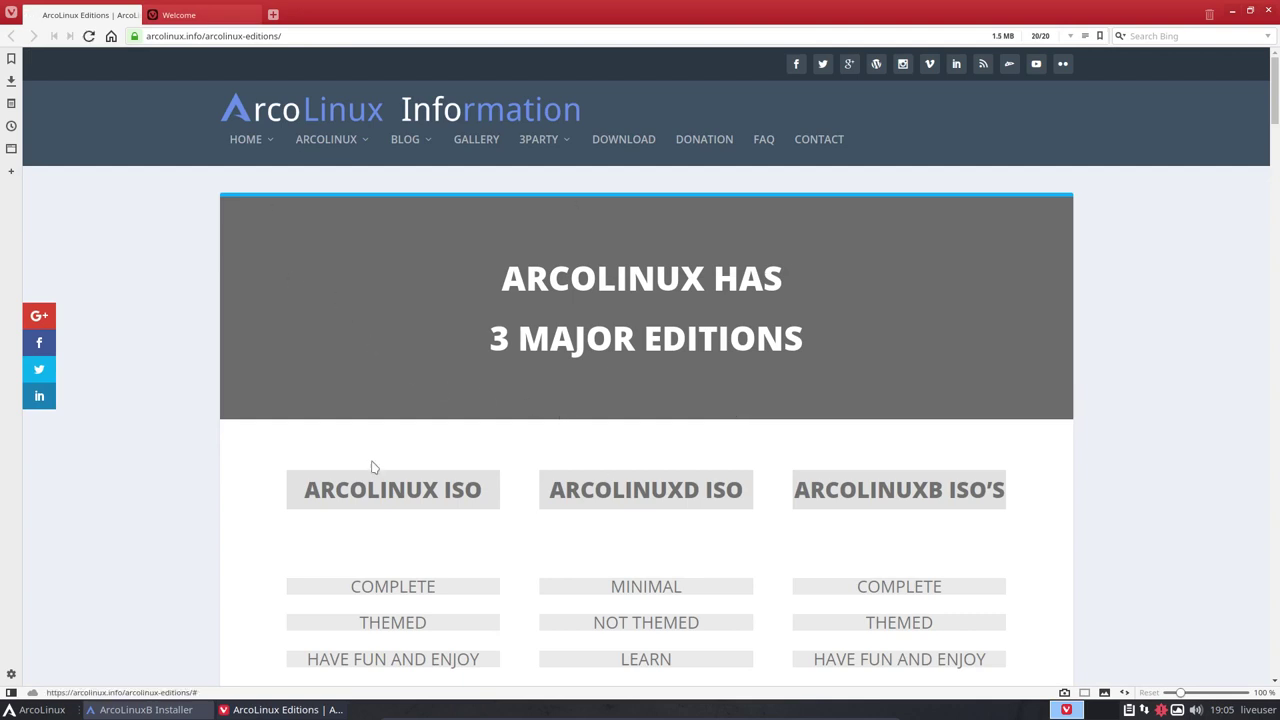
mouse_move(266, 136)
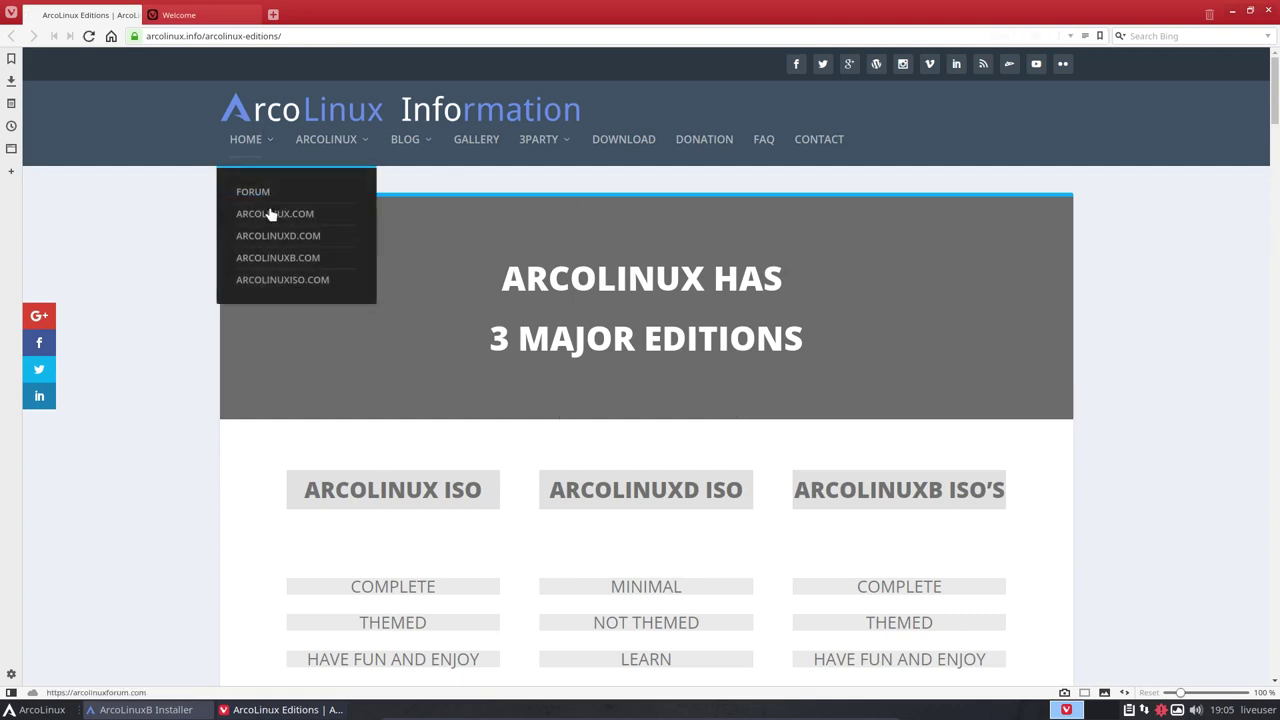
left_click(285, 257)
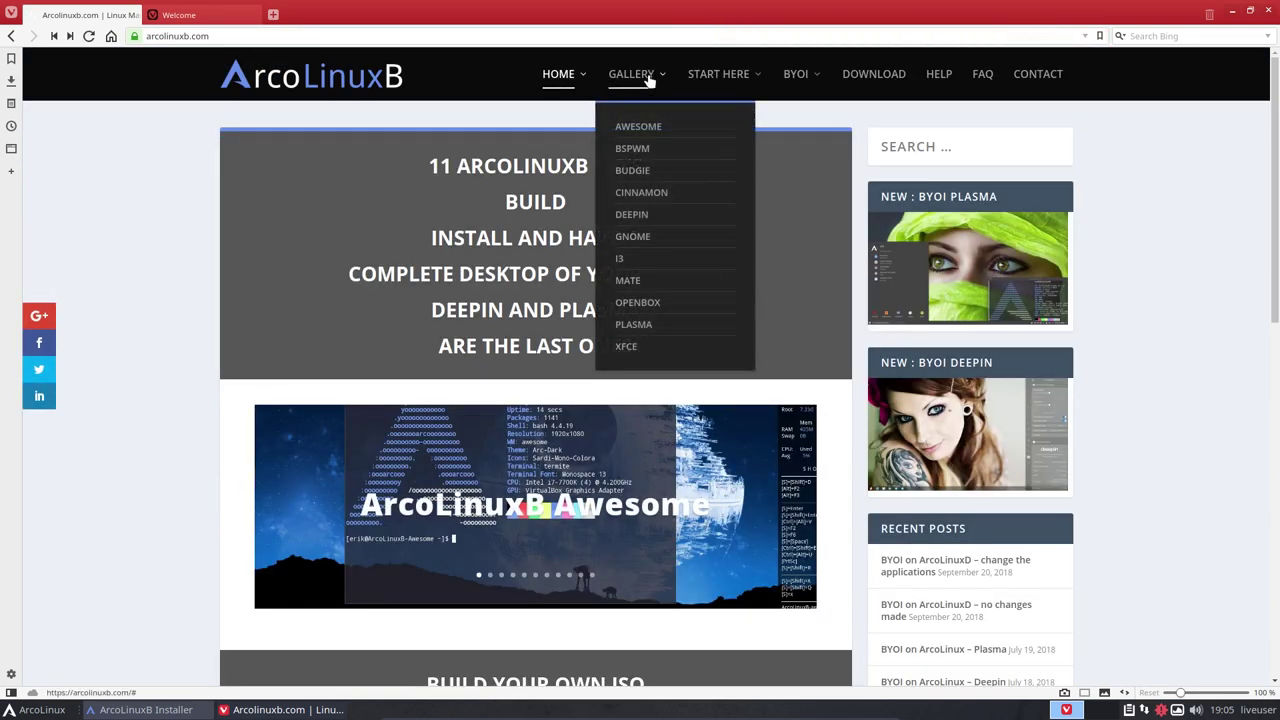
mouse_move(723, 88)
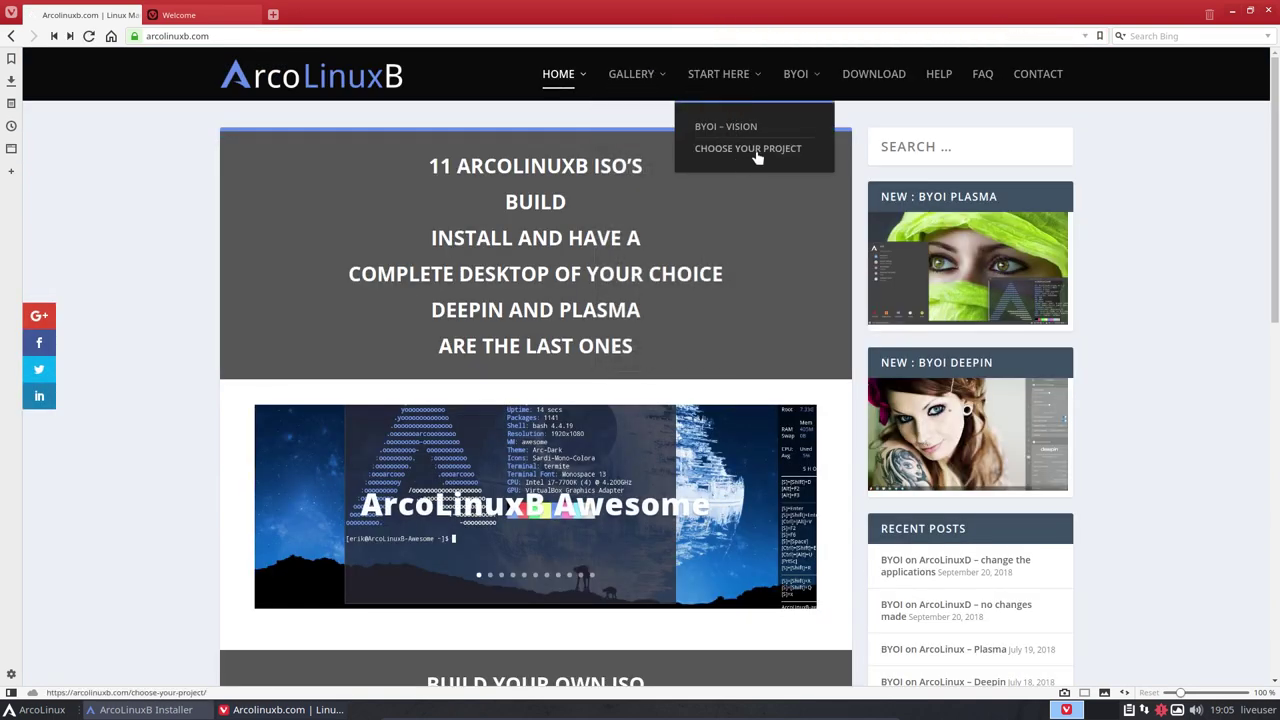
Open the BYOI on ArcoLinux – Xfce post through the BYOI > ARCOLINUXB ISO menu
mouse_move(792, 90)
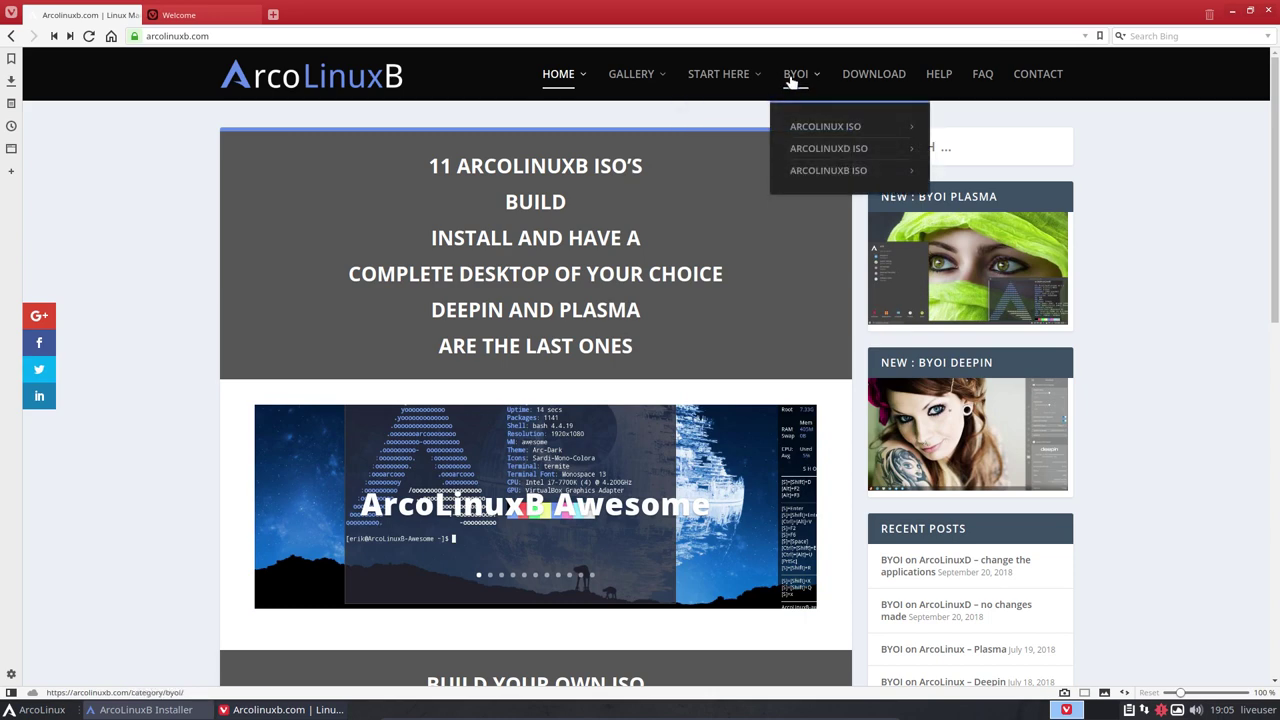
mouse_move(832, 172)
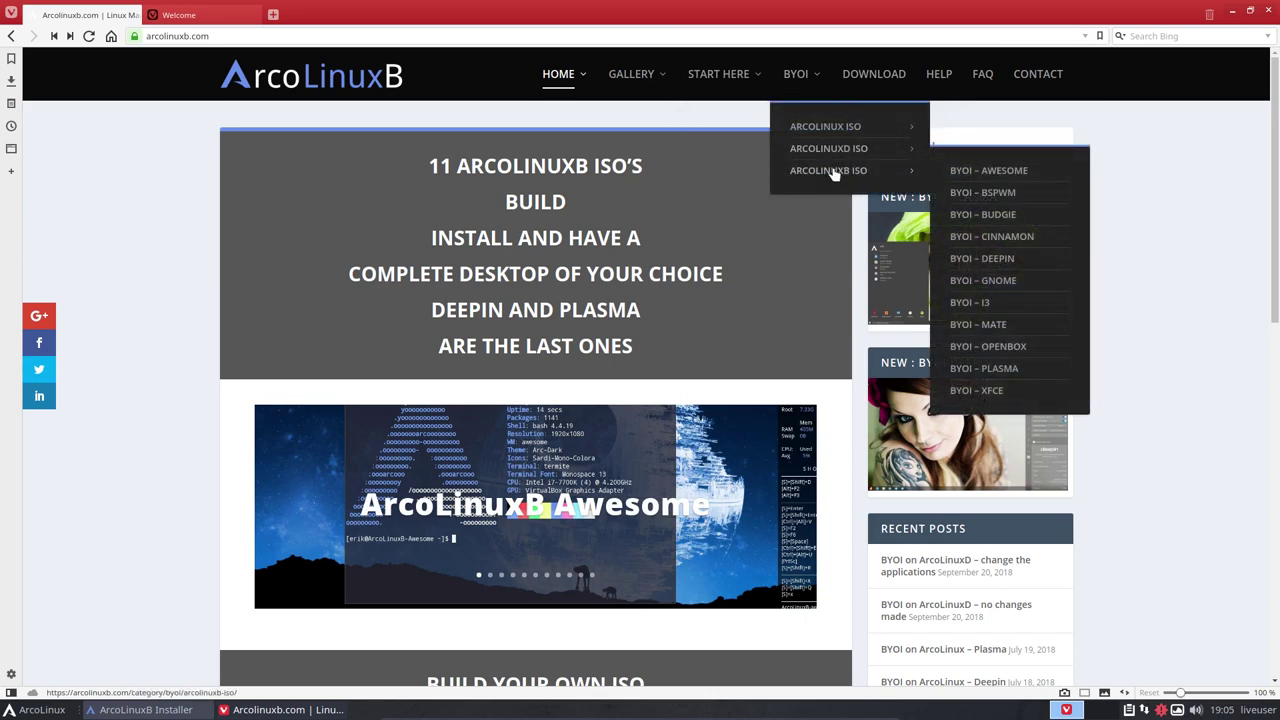
left_click(988, 389)
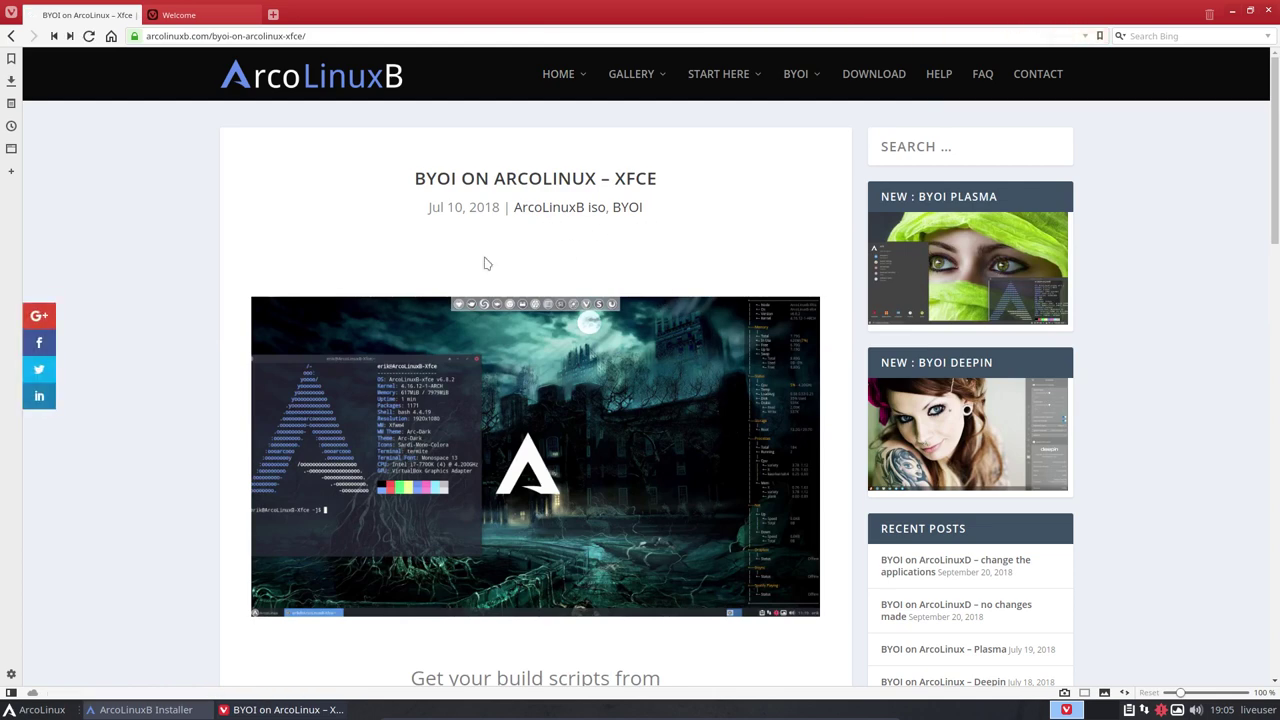
Select the arco-xfce git clone URL further down the article, then switch to the Welcome tab
scroll(226, 437, "down", 4)
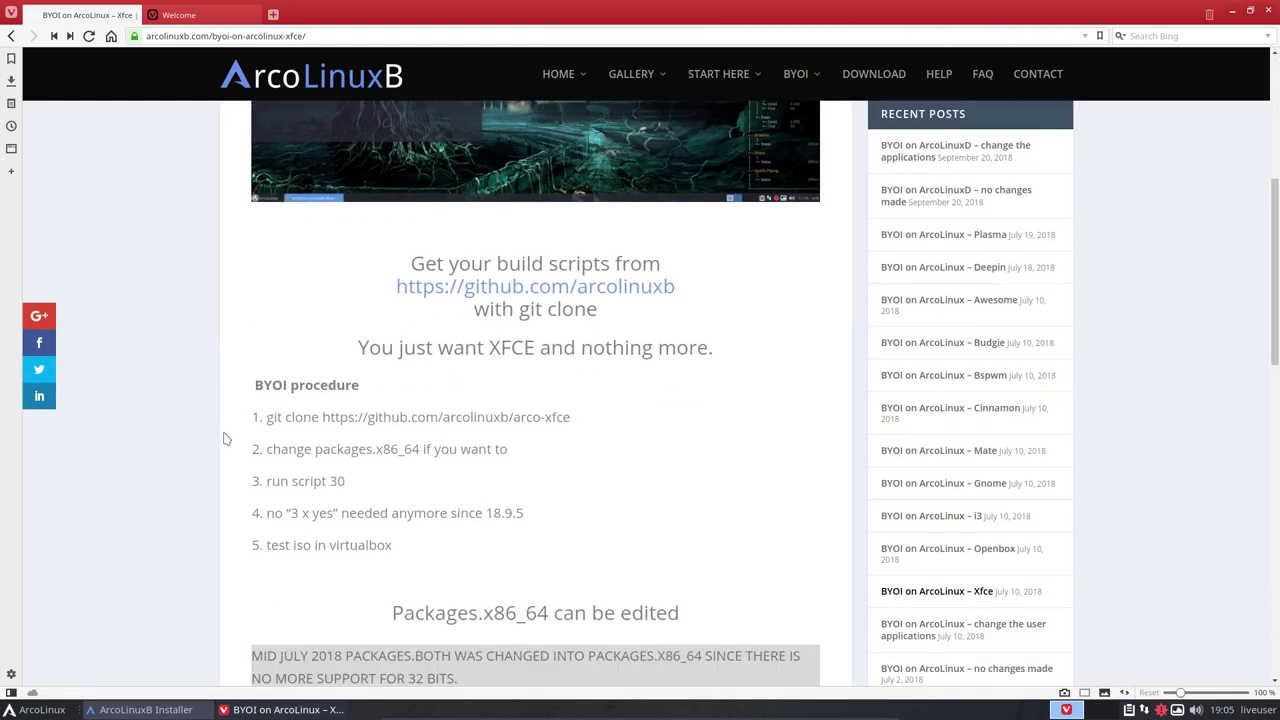
scroll(226, 437, "down", 1)
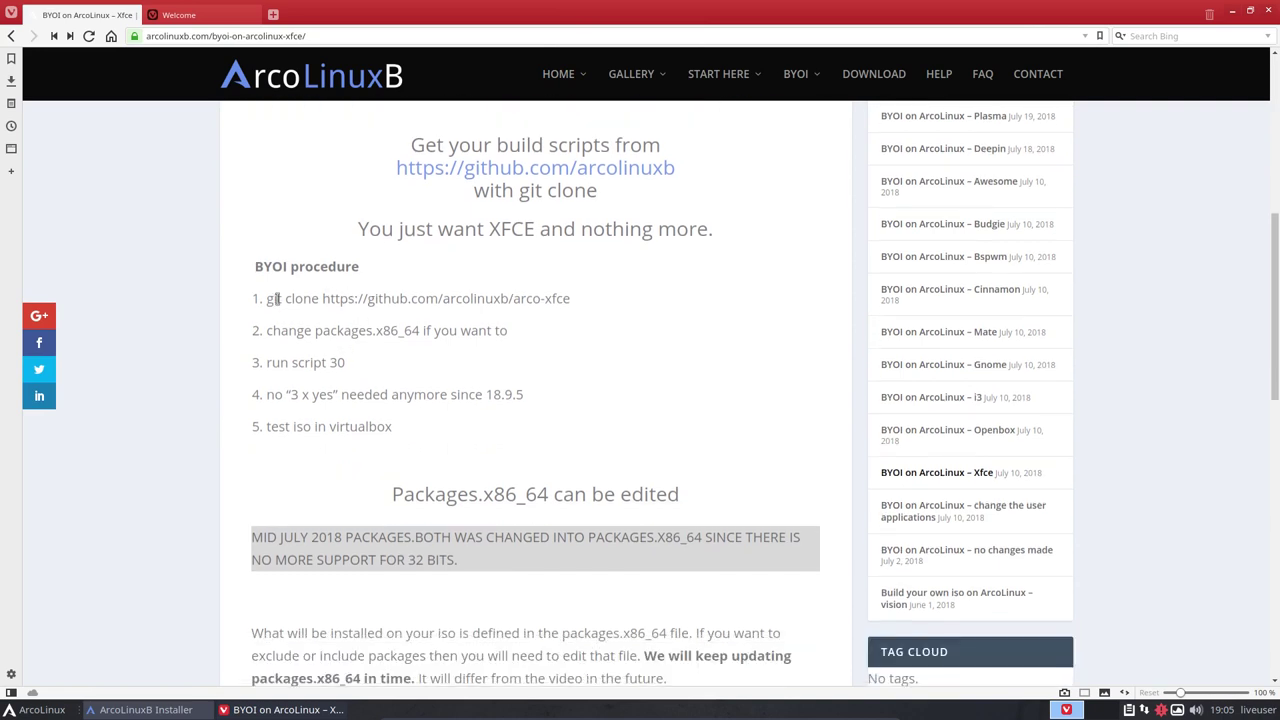
left_click_drag(323, 298, 583, 318)
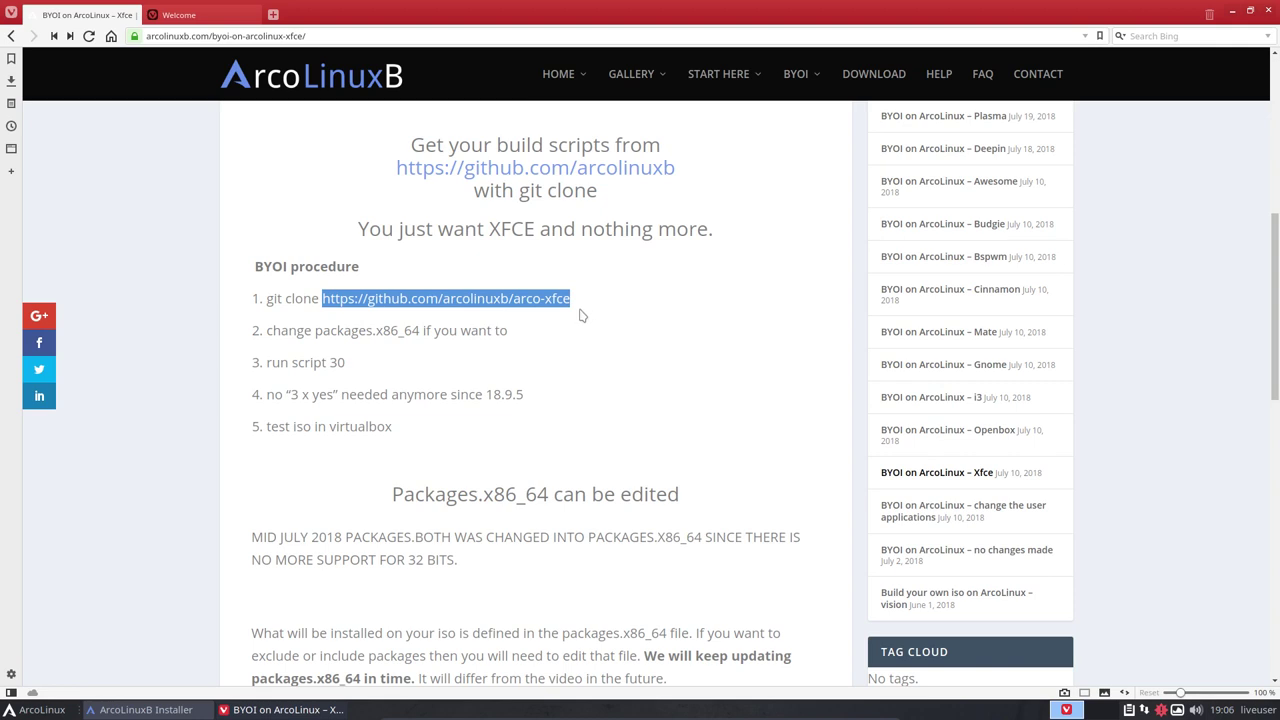
left_click(185, 15)
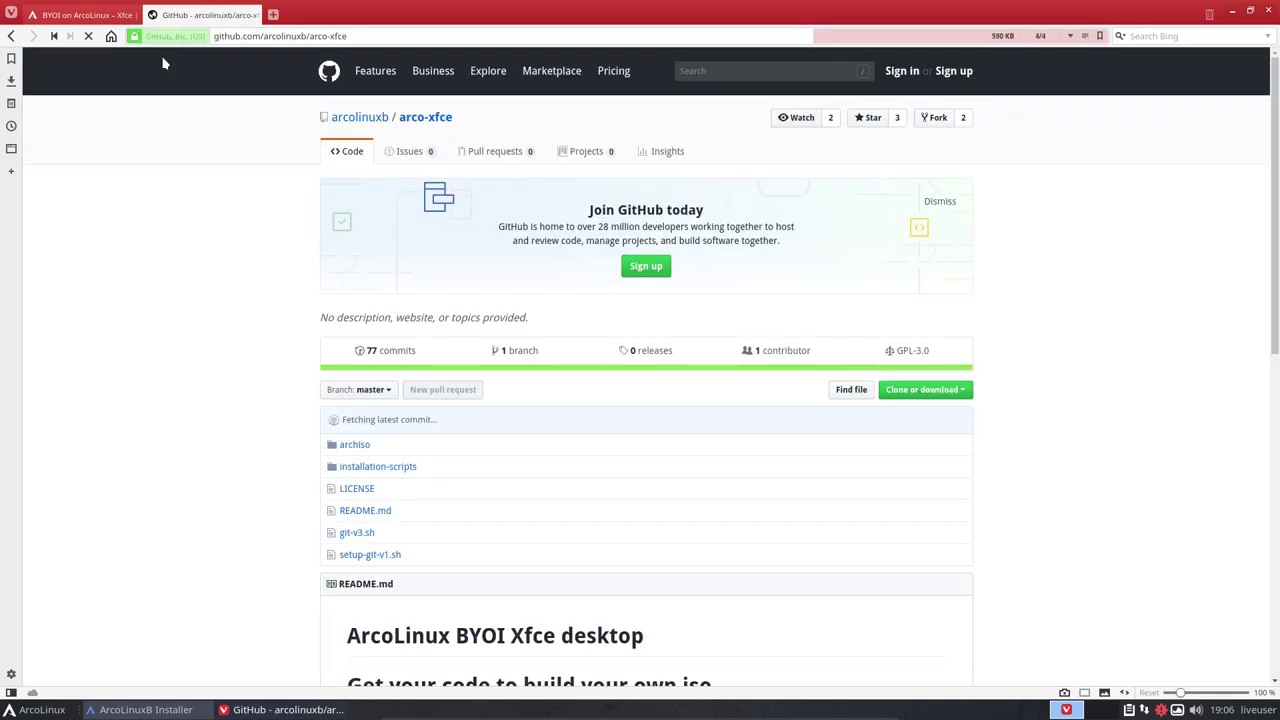
Open Vivaldi Settings, look at the Sync section, then close Settings
left_click(11, 675)
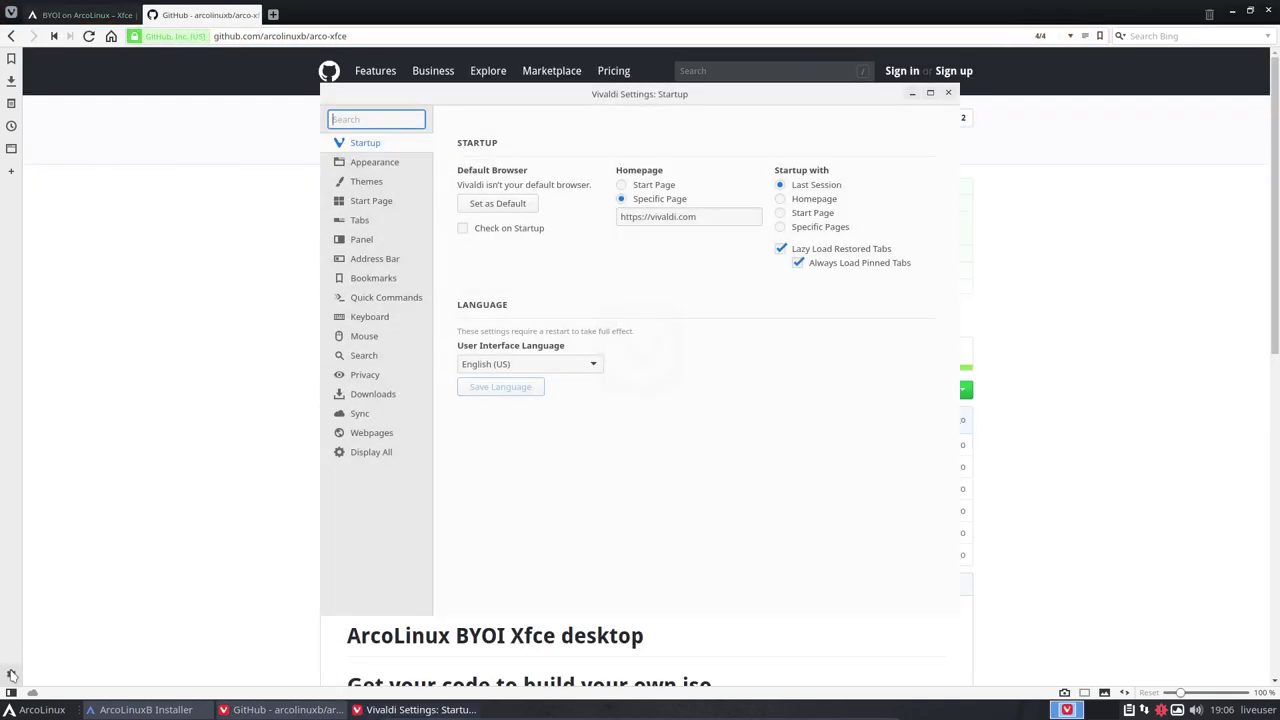
left_click(386, 418)
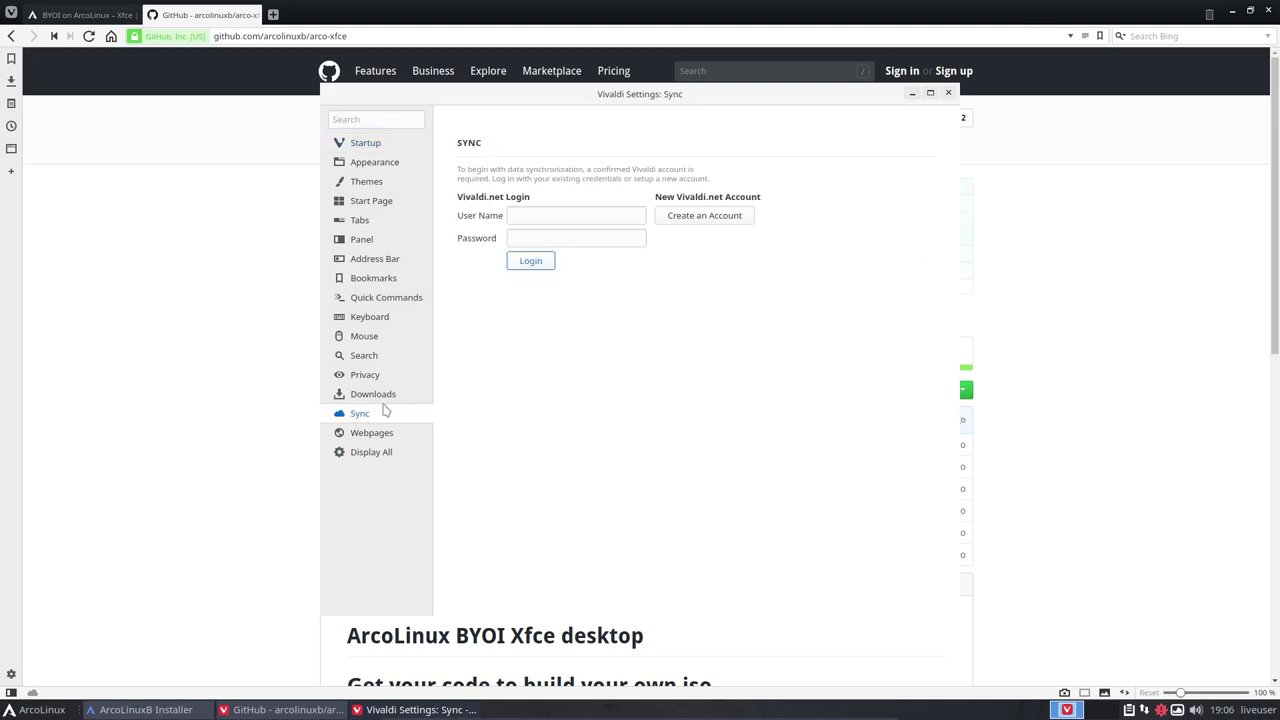
left_click(948, 92)
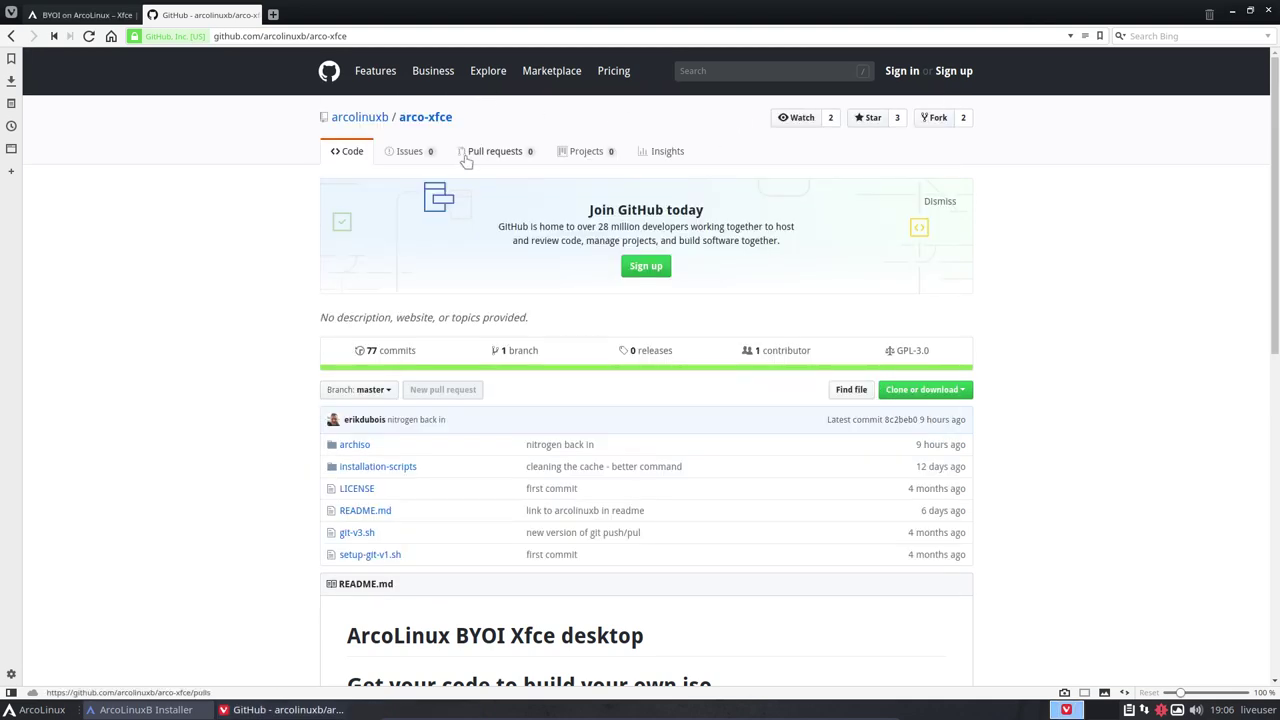
Open the arcolinuxb GitHub organisation, scroll its repositories to arco-i3-minimal, then return to the BYOI tab
left_click(379, 117)
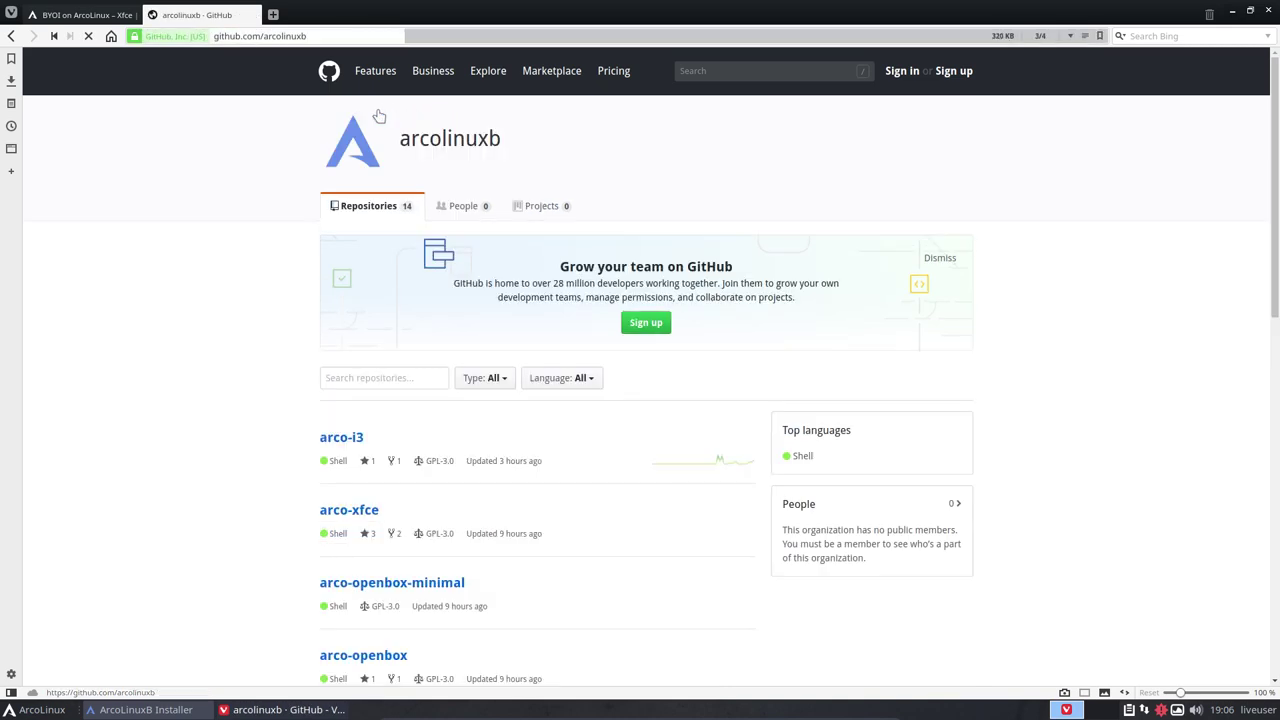
scroll(343, 517, "down", 2)
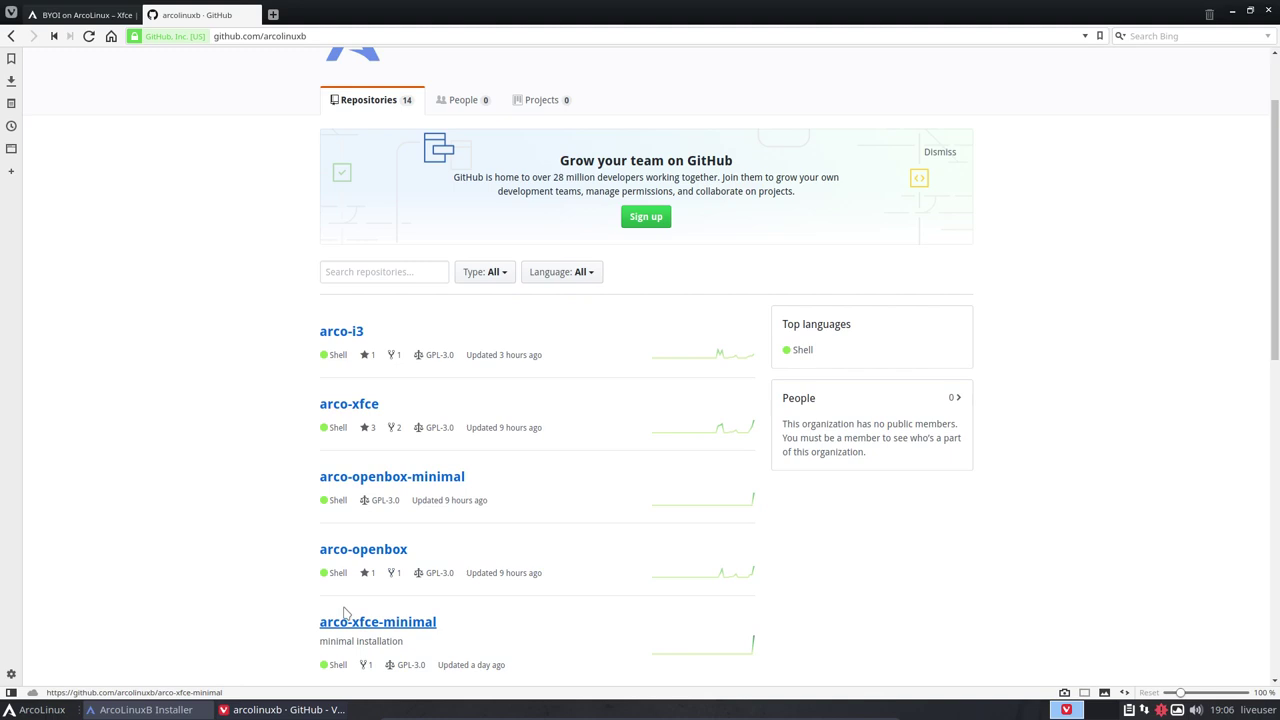
scroll(271, 557, "down", 2)
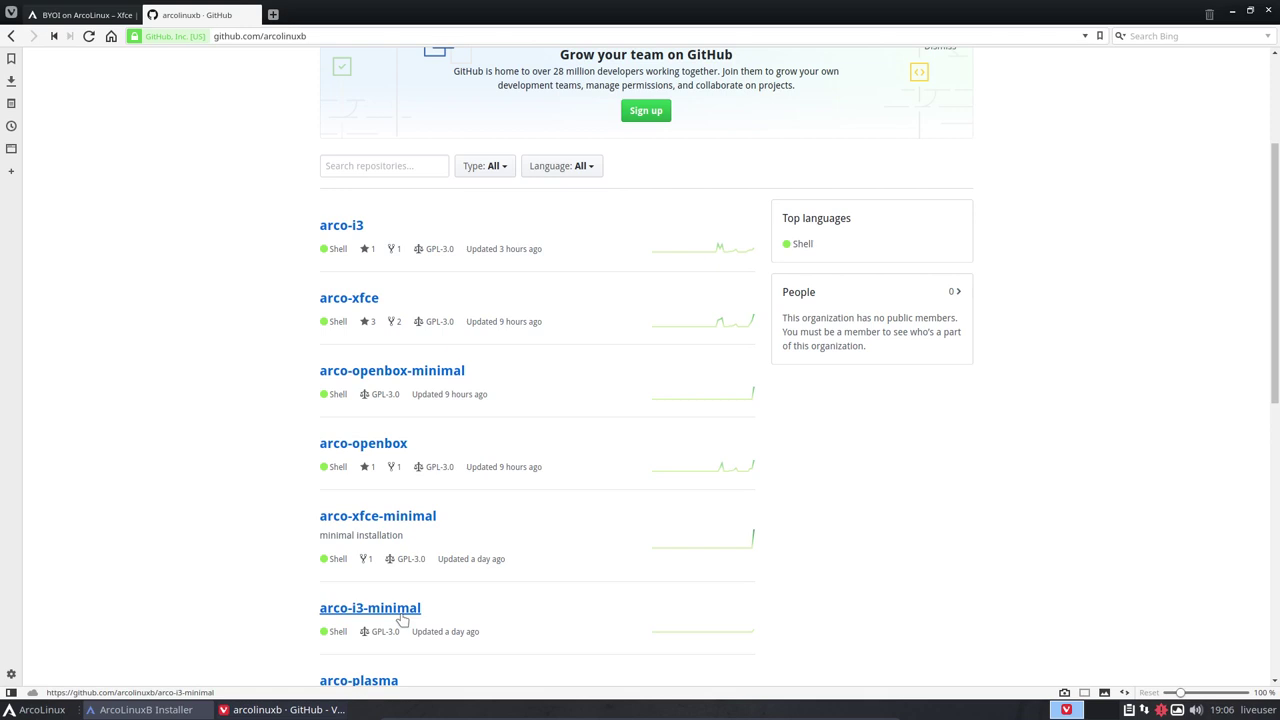
left_click(45, 15)
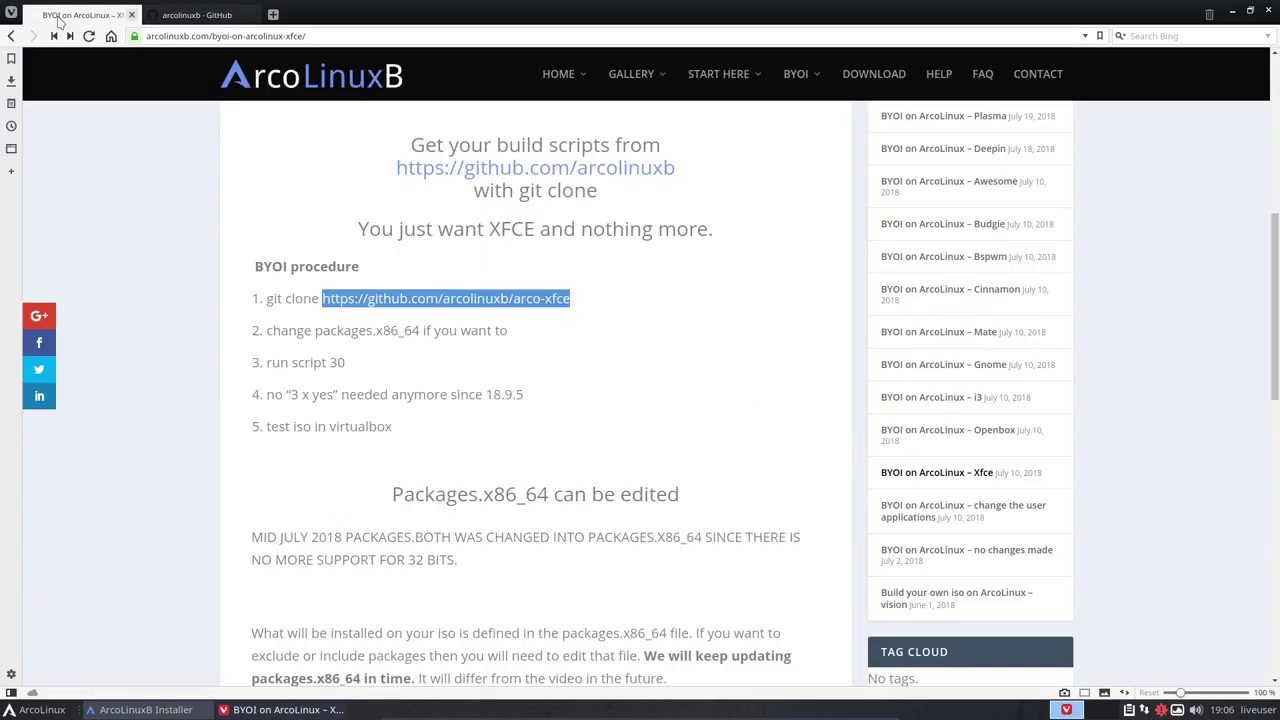
Go back to the ArcoLinux Editions page, find its Discord section by searching 'disco', then return to GitHub
left_click(11, 37)
left_click(11, 37)
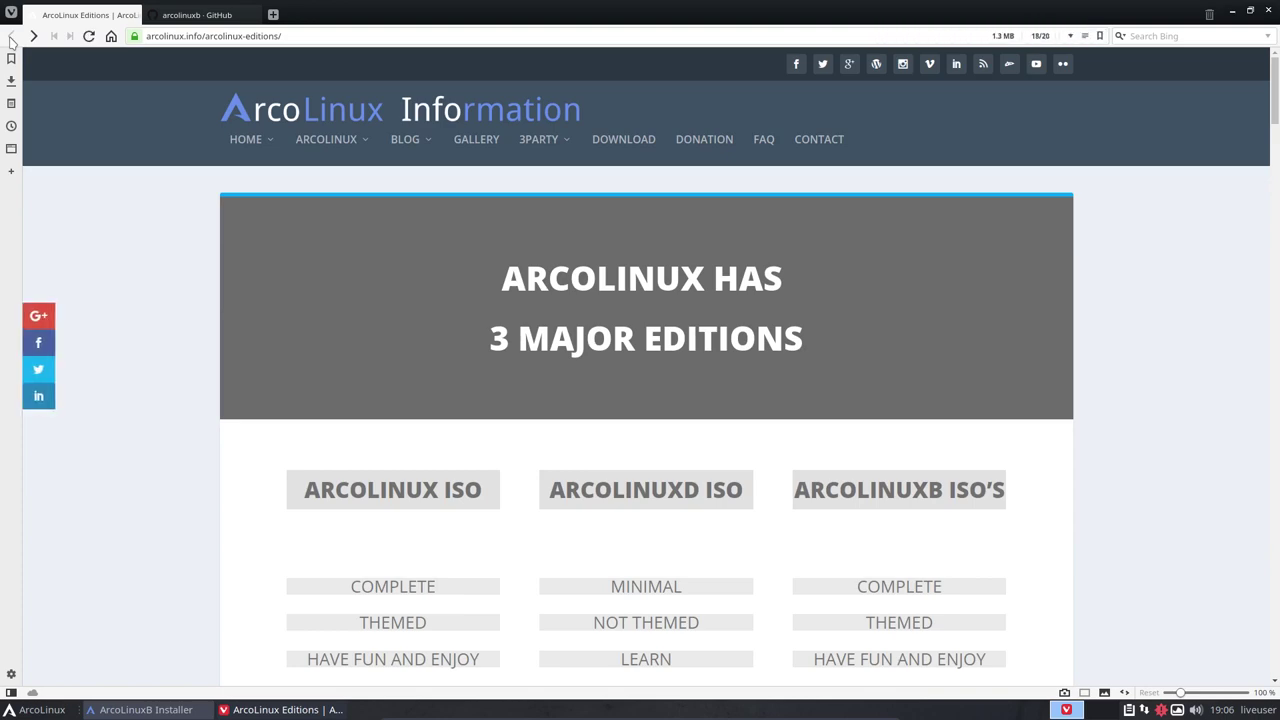
scroll(283, 334, "down", 15)
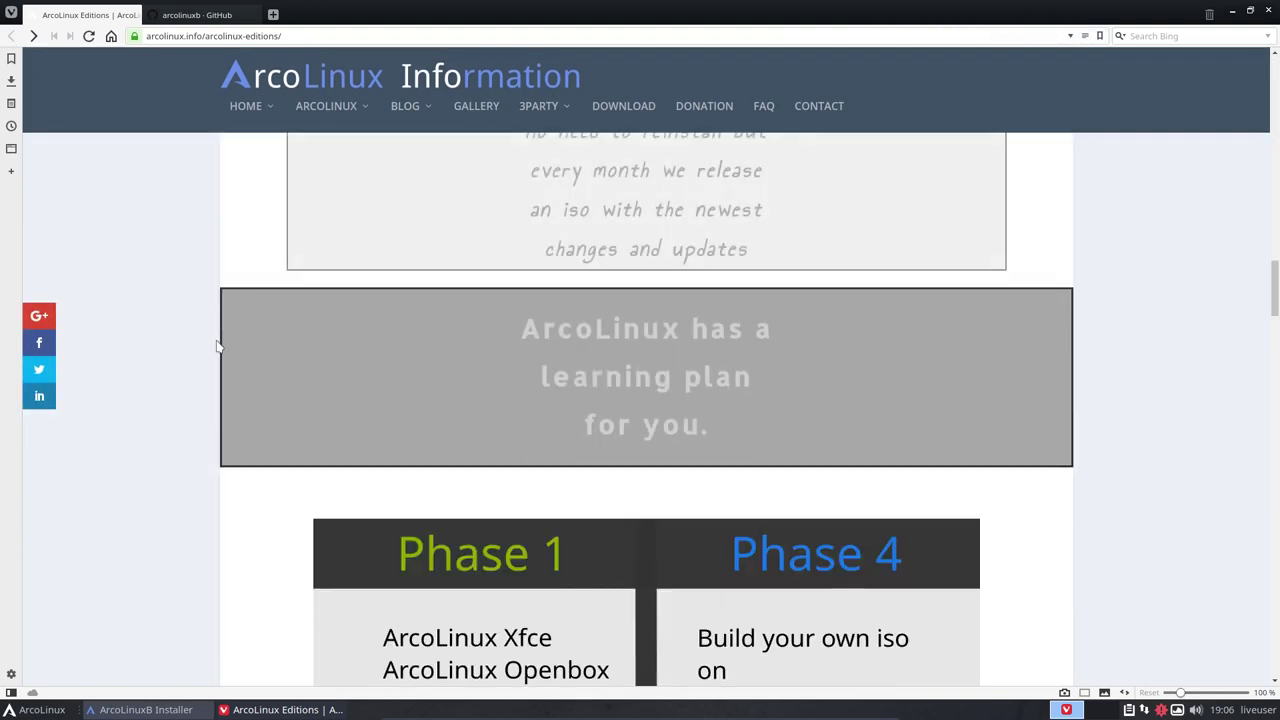
key("ctrl+f")
type("disco")
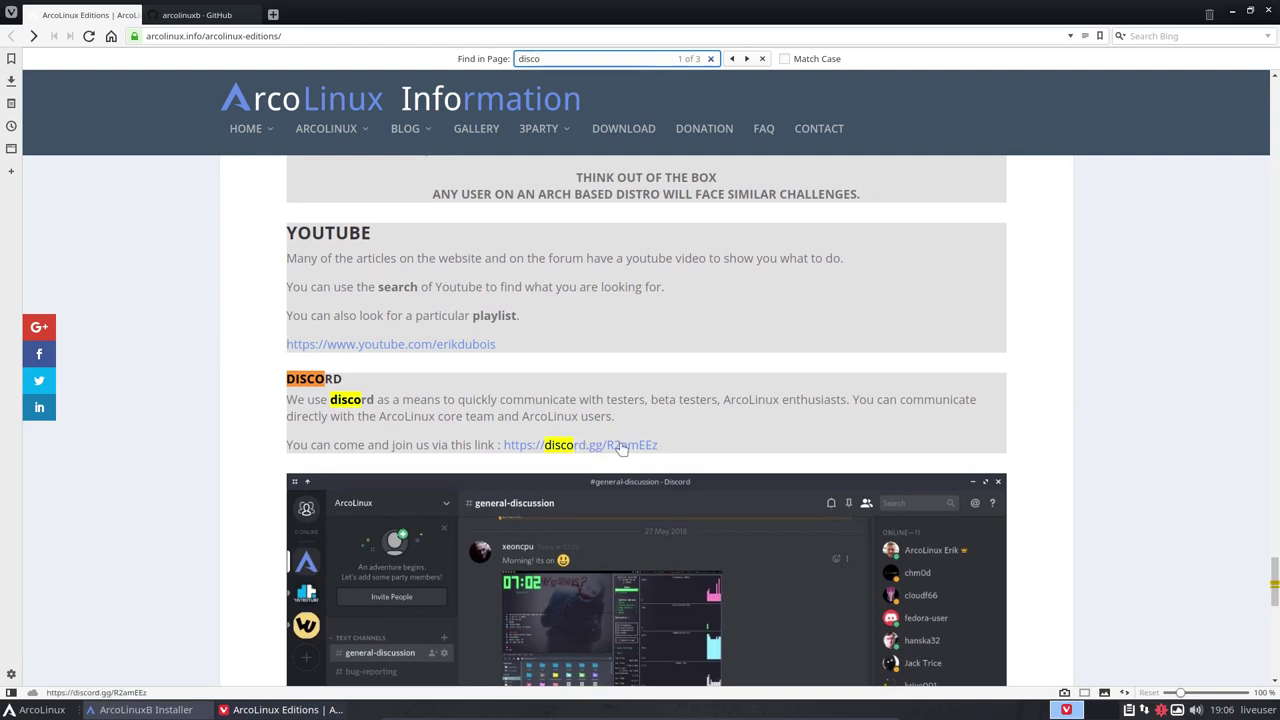
left_click(201, 15)
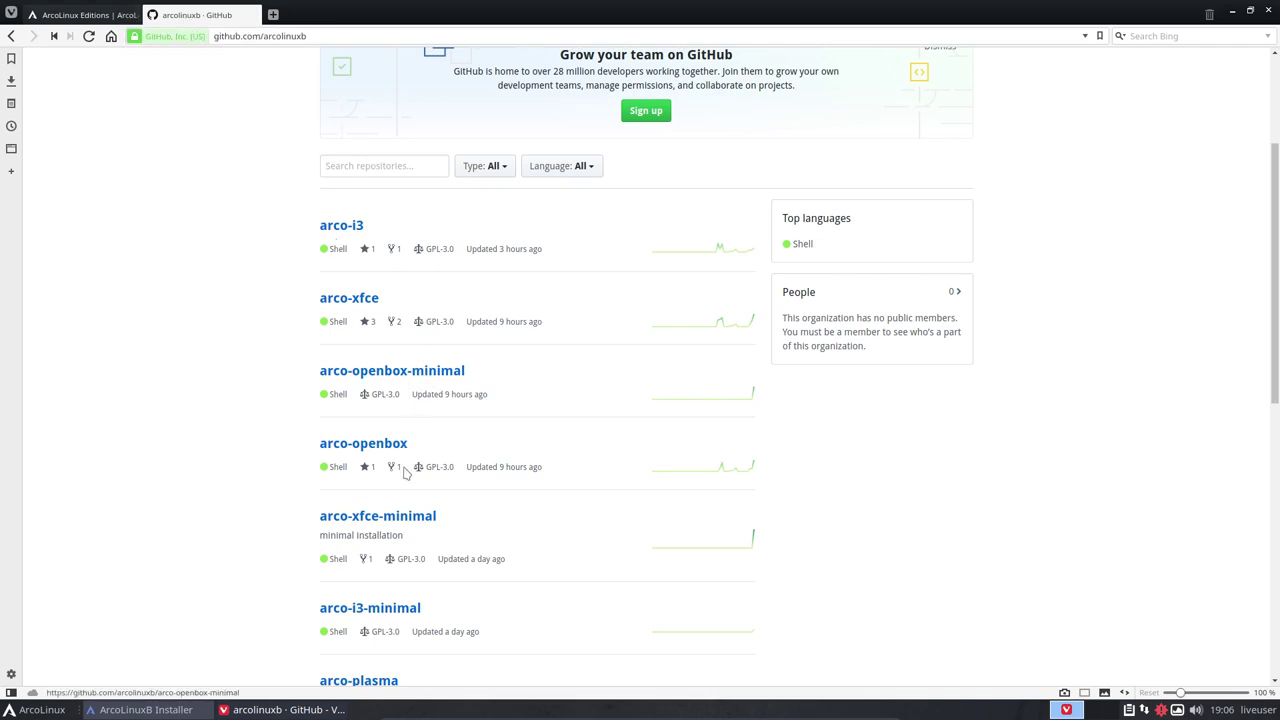
Open the packages.x86_64 file in the arco-xfce-minimal repository's archiso folder
scroll(403, 550, "down", 3)
scroll(403, 550, "down", 2)
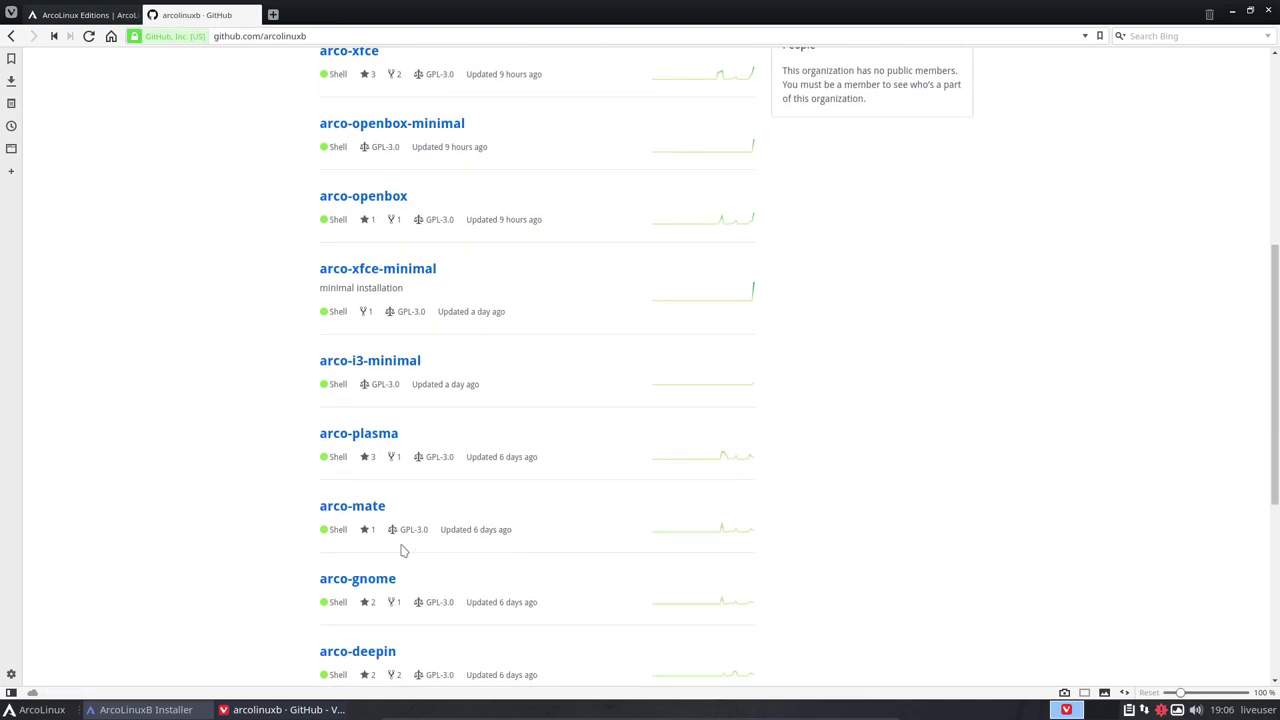
scroll(403, 550, "up", 5)
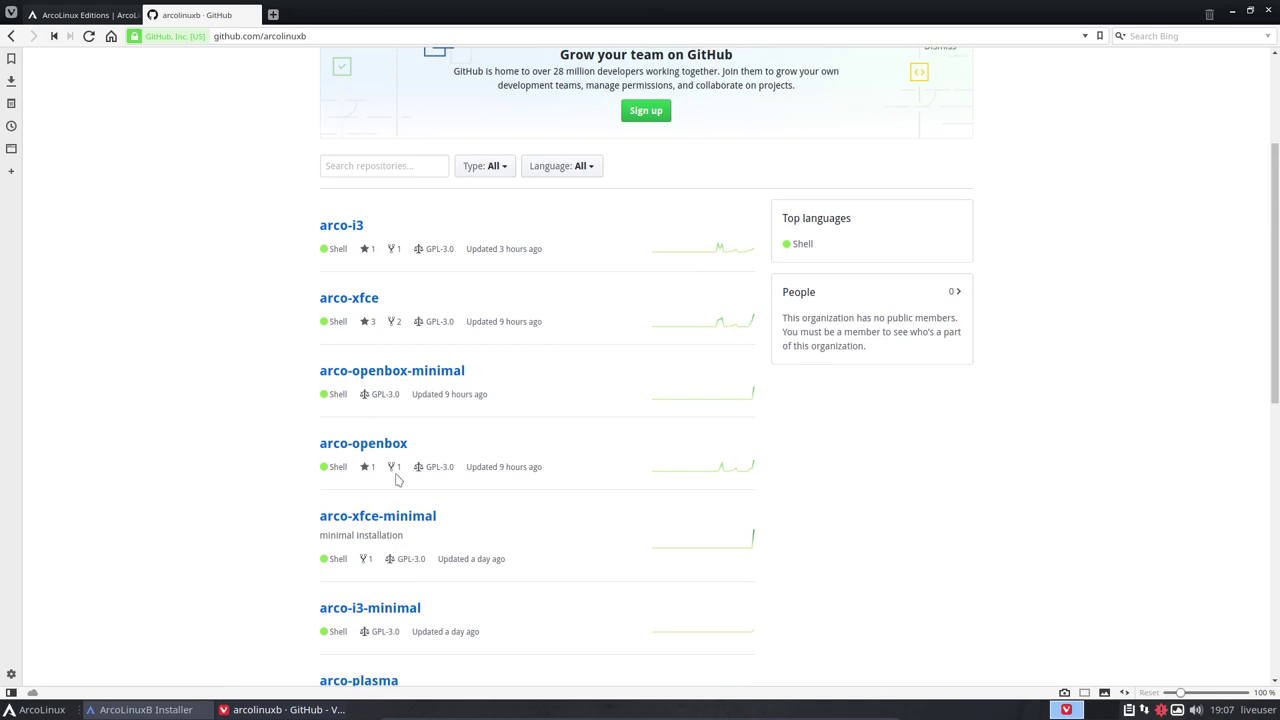
scroll(400, 477, "down", 2)
left_click(394, 447)
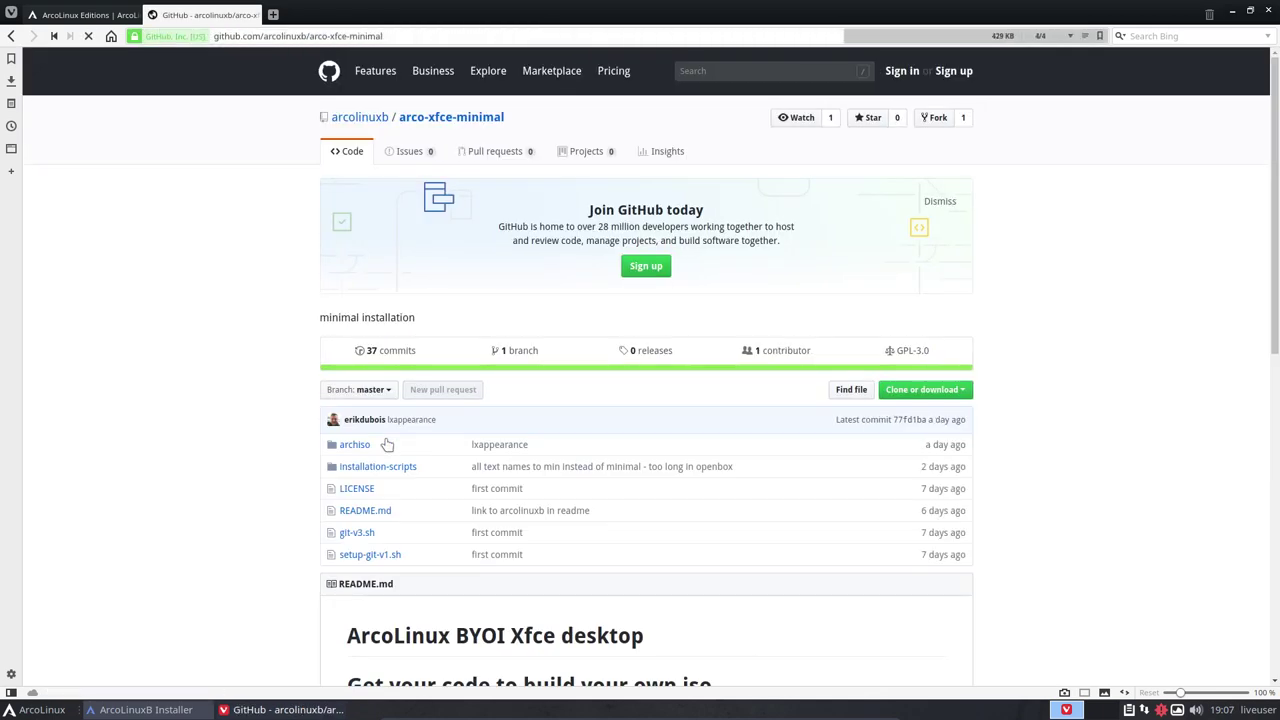
scroll(363, 506, "down", 1)
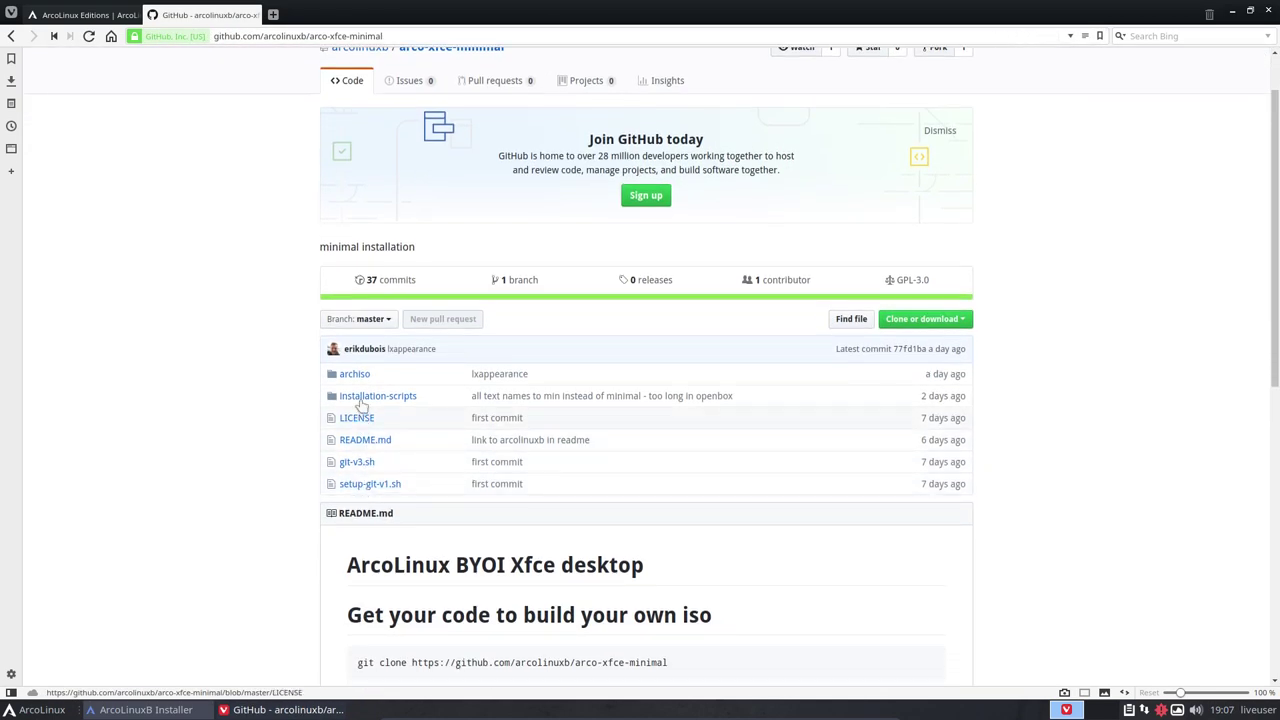
left_click(355, 374)
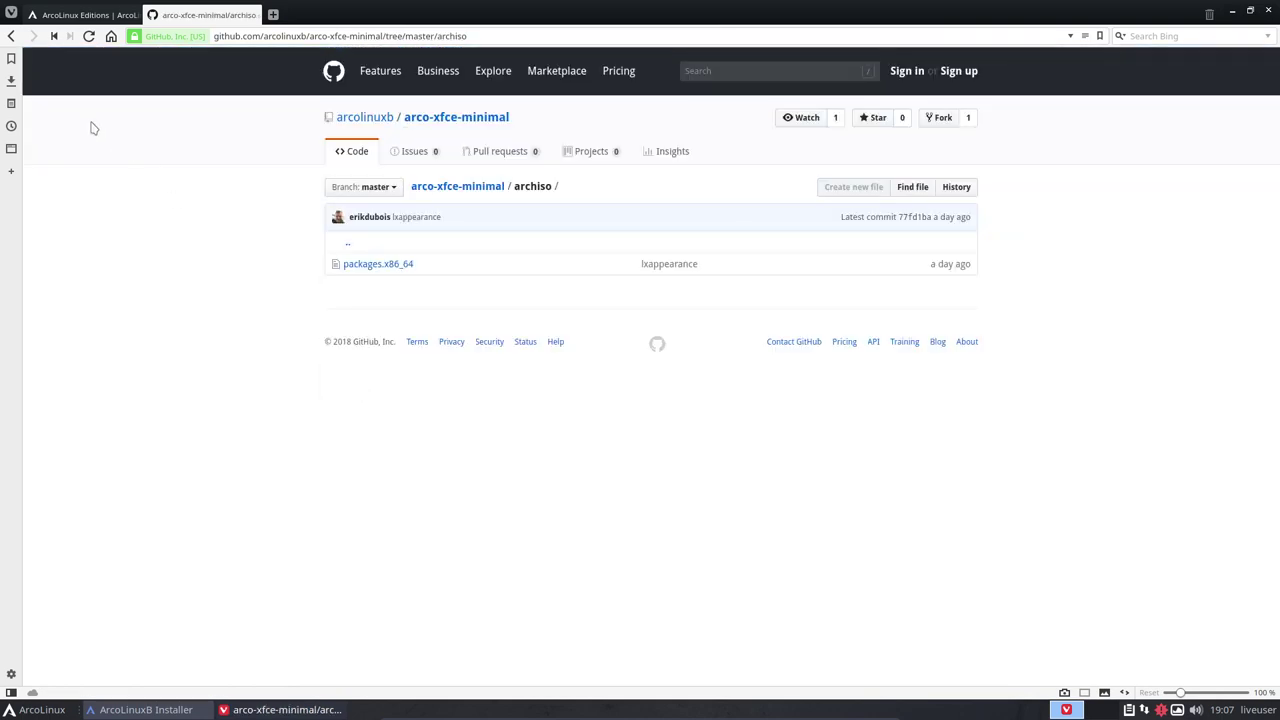
left_click(390, 264)
Search the package list for 'viva' and 'fire', then return to the archiso folder
scroll(420, 534, "down", 8)
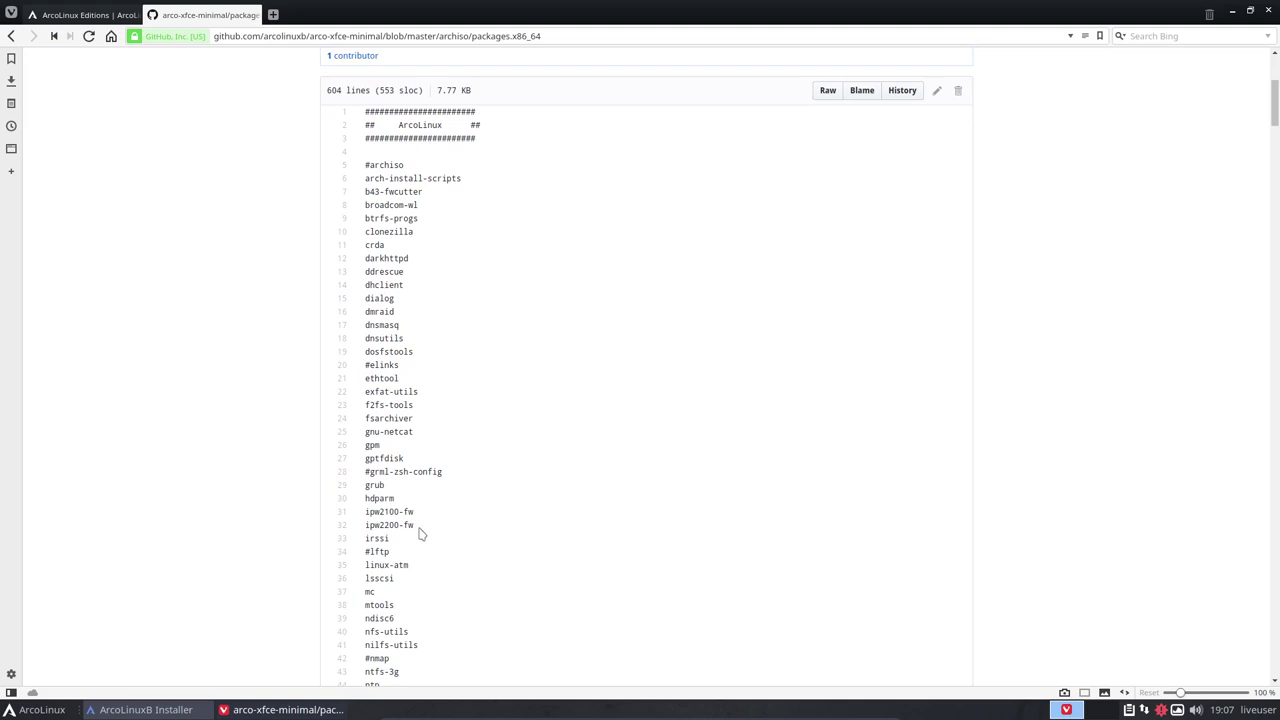
scroll(420, 534, "down", 15)
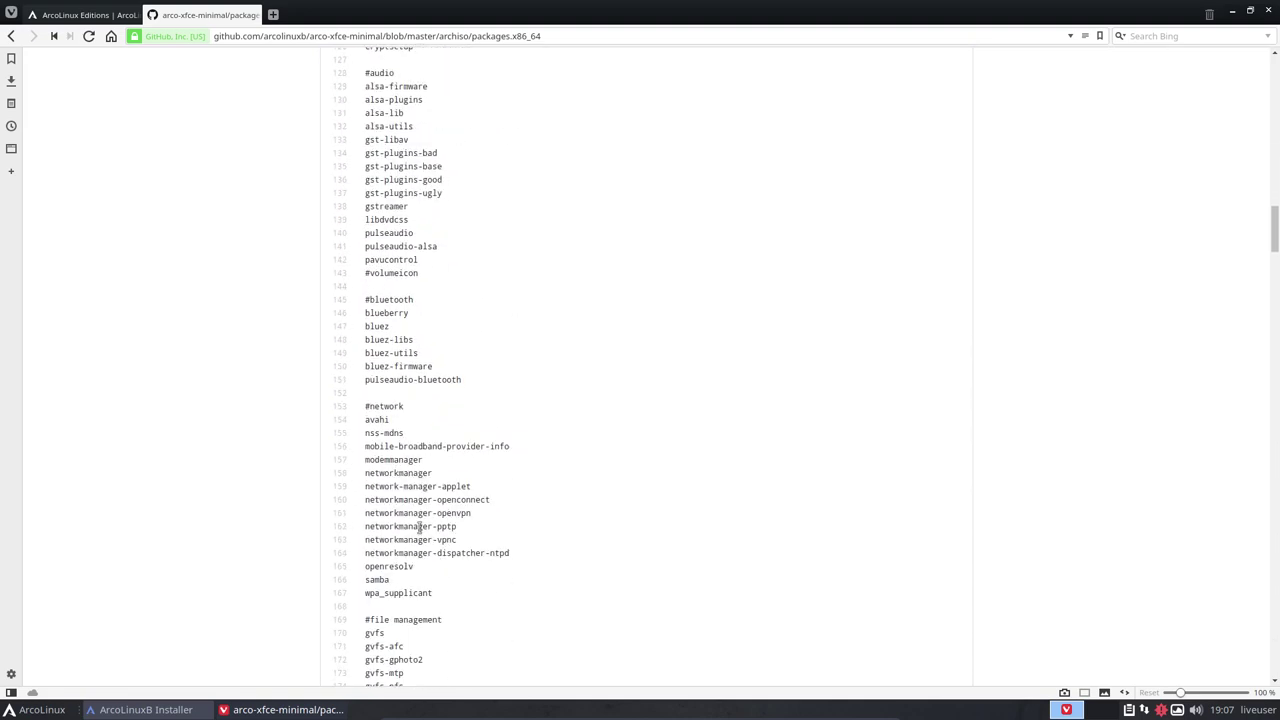
scroll(419, 527, "down", 3)
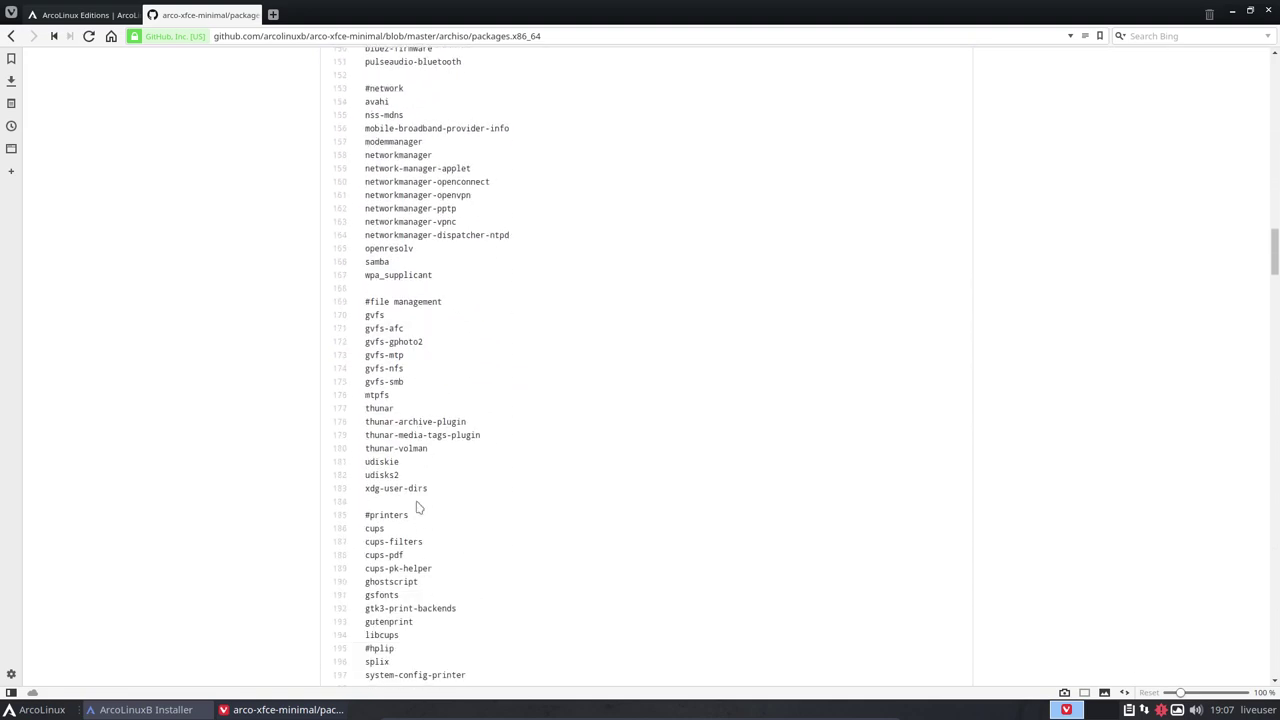
key("ctrl+f")
type("viva")
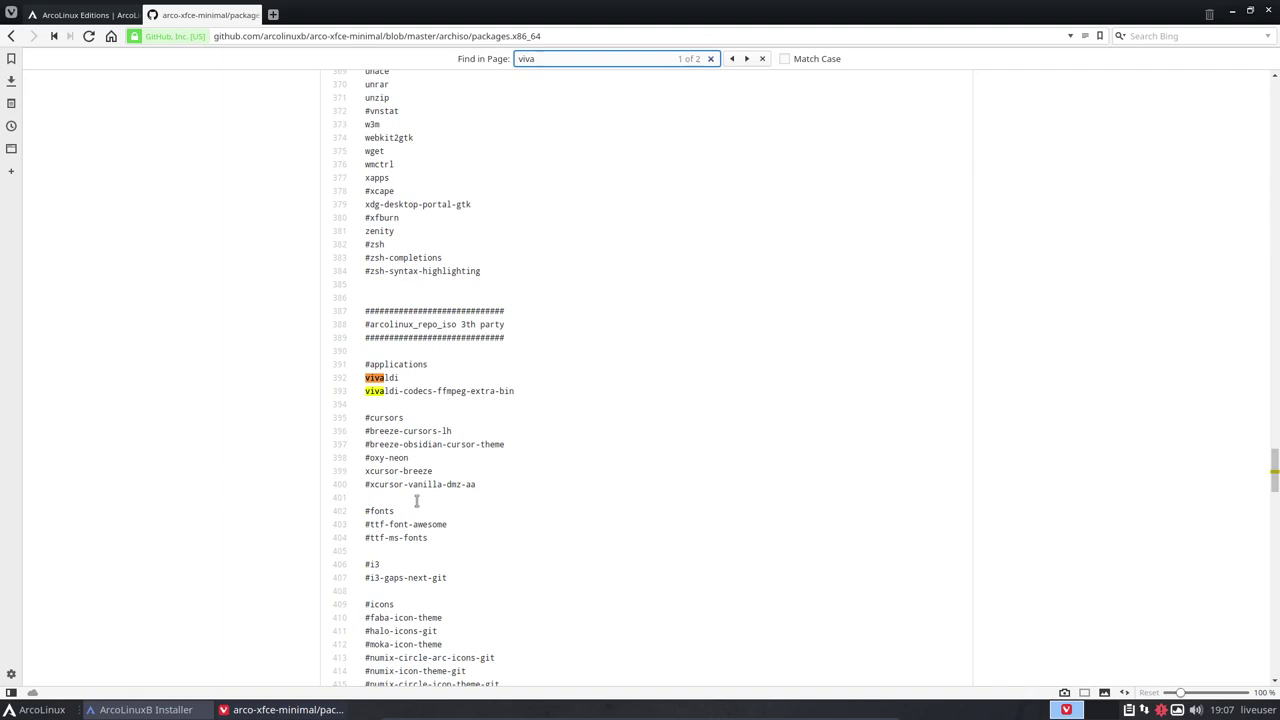
left_click(382, 387)
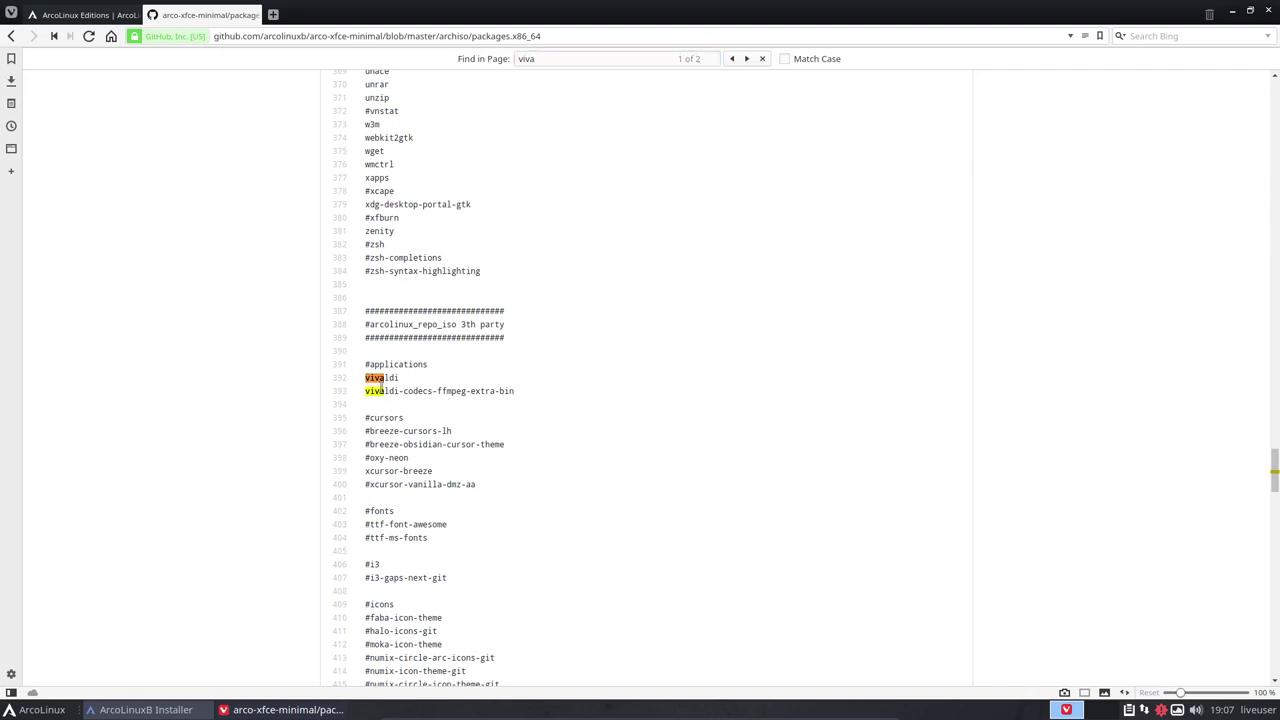
key("ctrl+f")
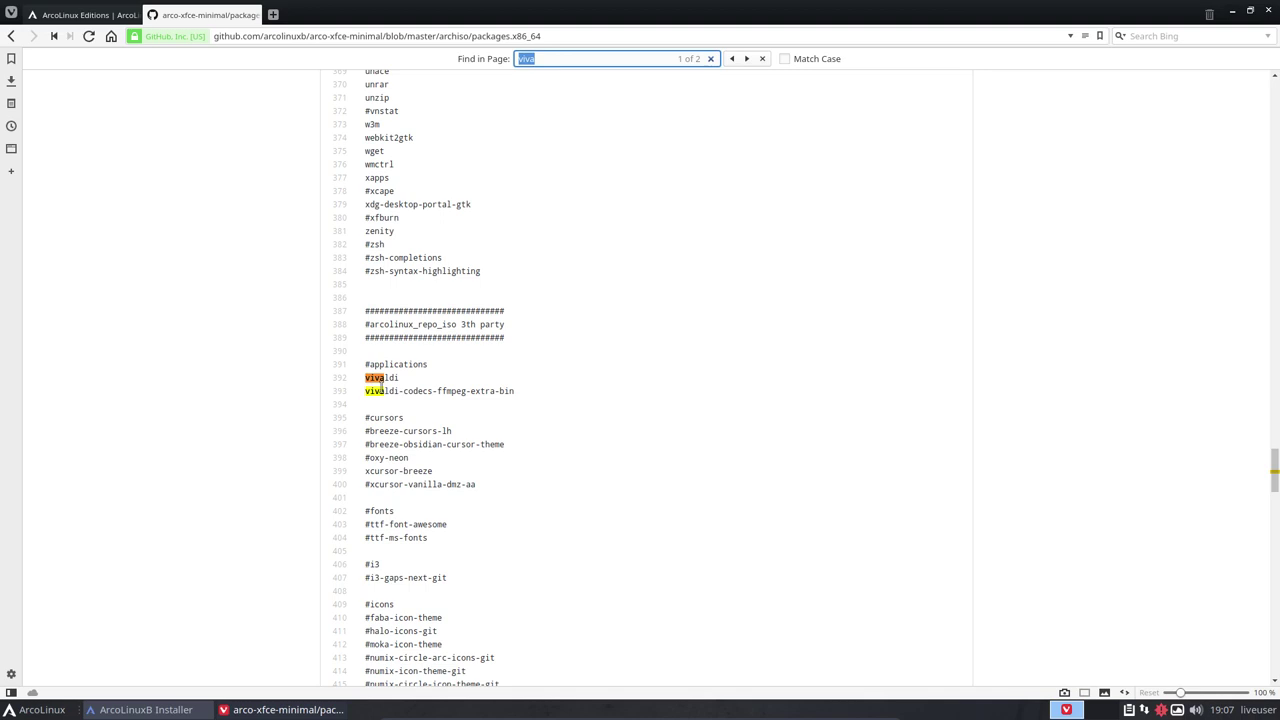
type("fire")
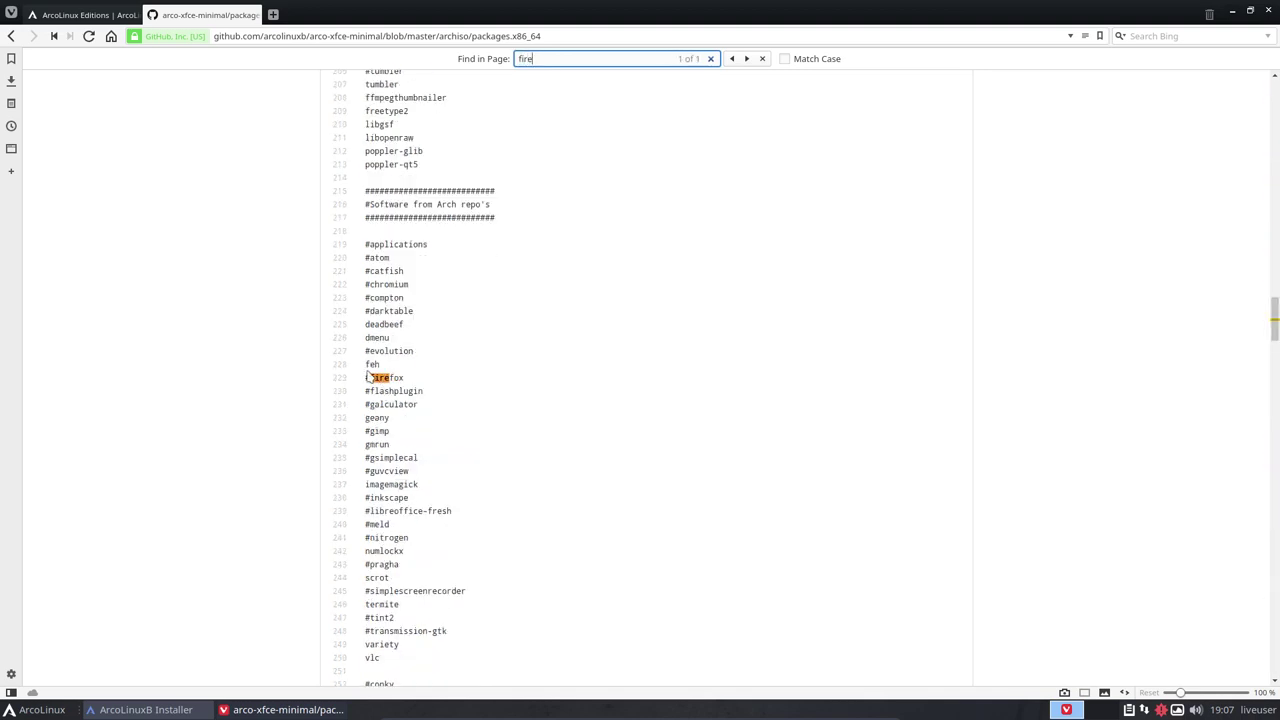
left_click(370, 378)
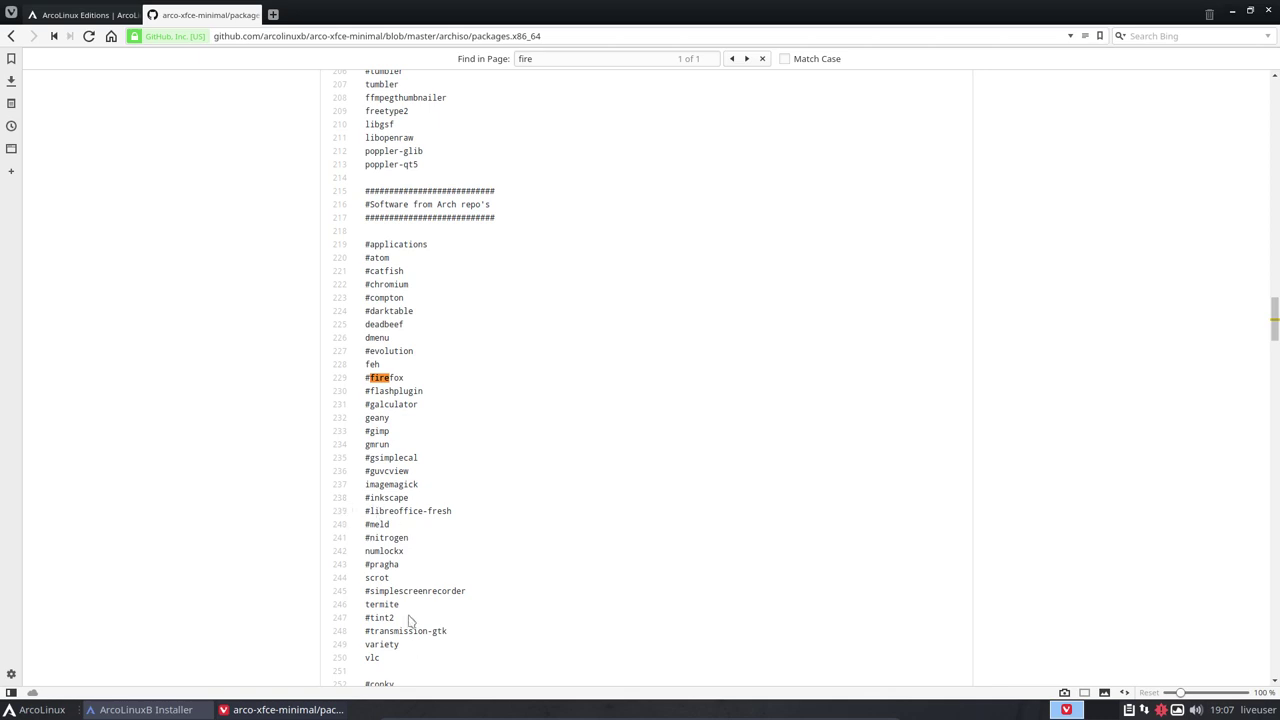
left_click(9, 37)
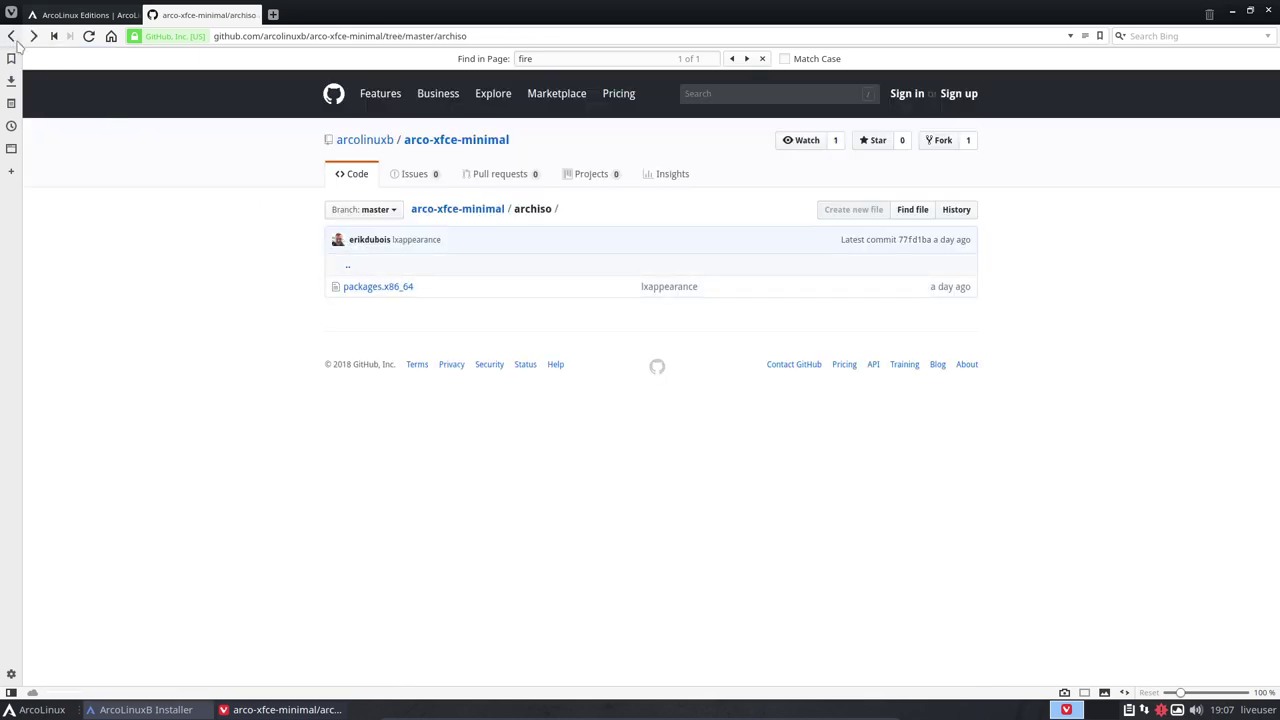
Open the repository's installation-scripts folder, then close the Vivaldi browser
left_click(11, 37)
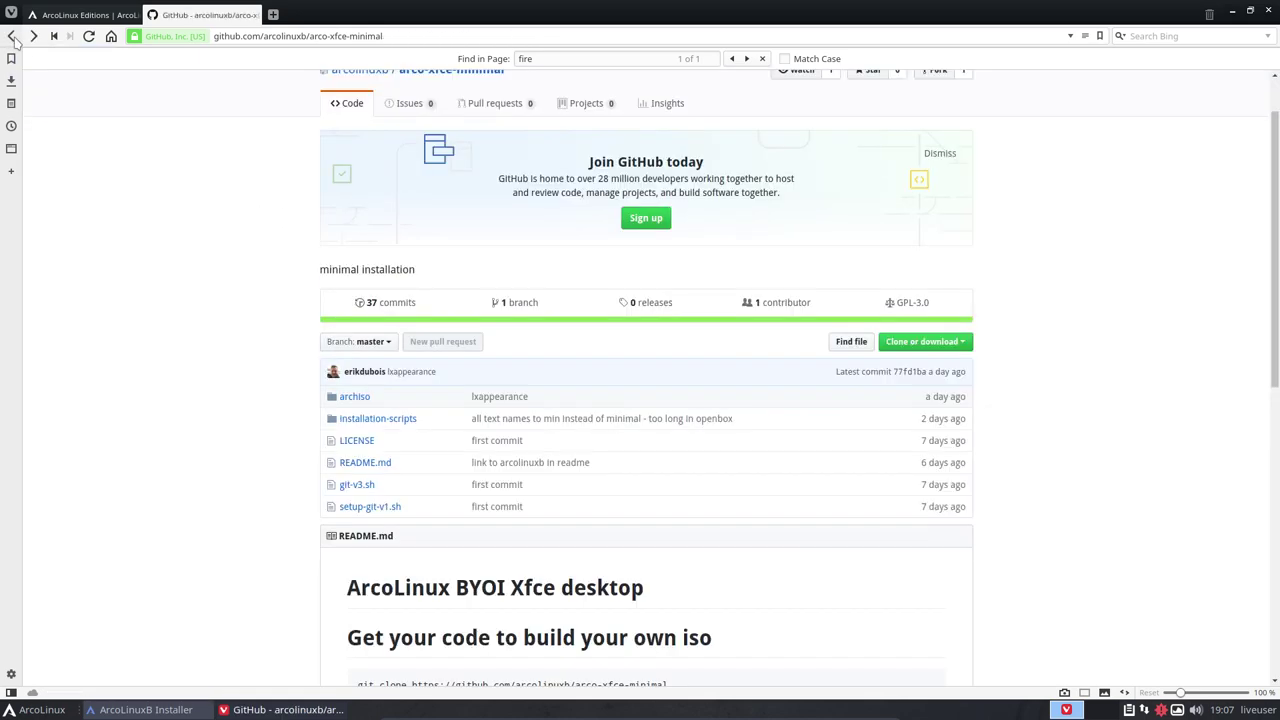
left_click(380, 419)
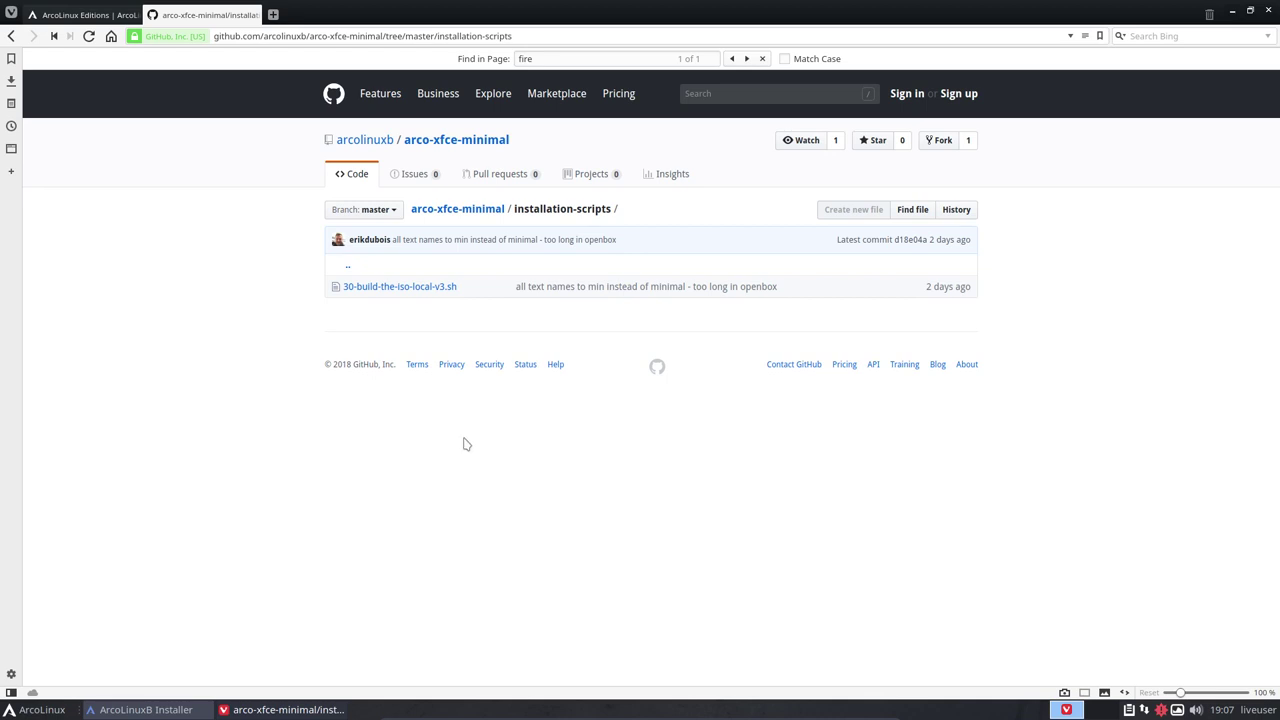
left_click(1270, 9)
Tick 'Restart now' on the All done page and reboot with Done
left_click(673, 440)
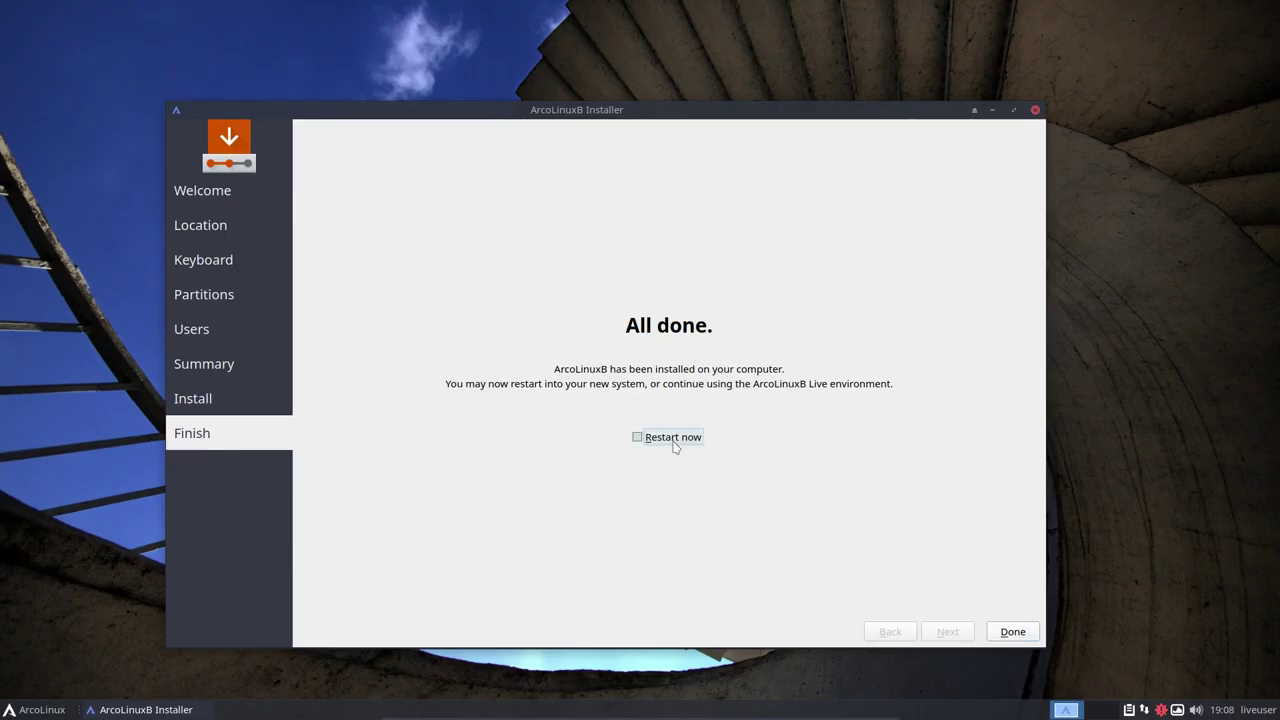
left_click(1013, 631)
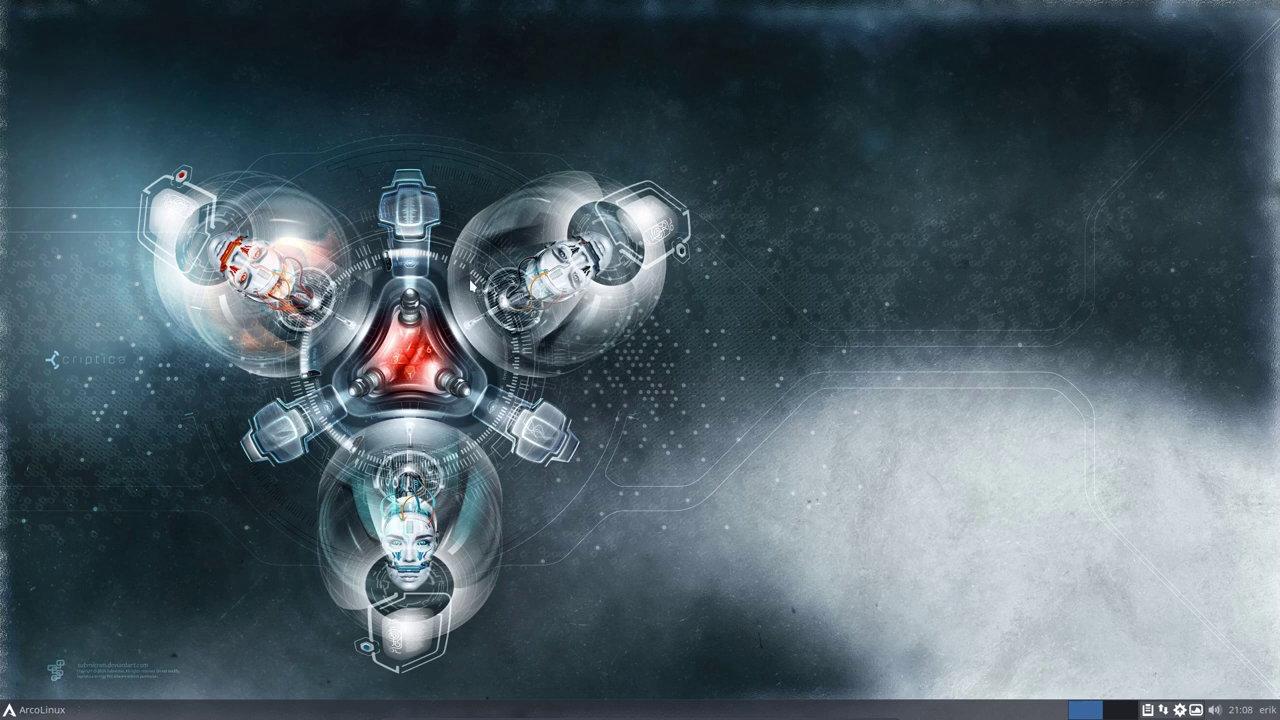
key("ctrl+alt+Return")
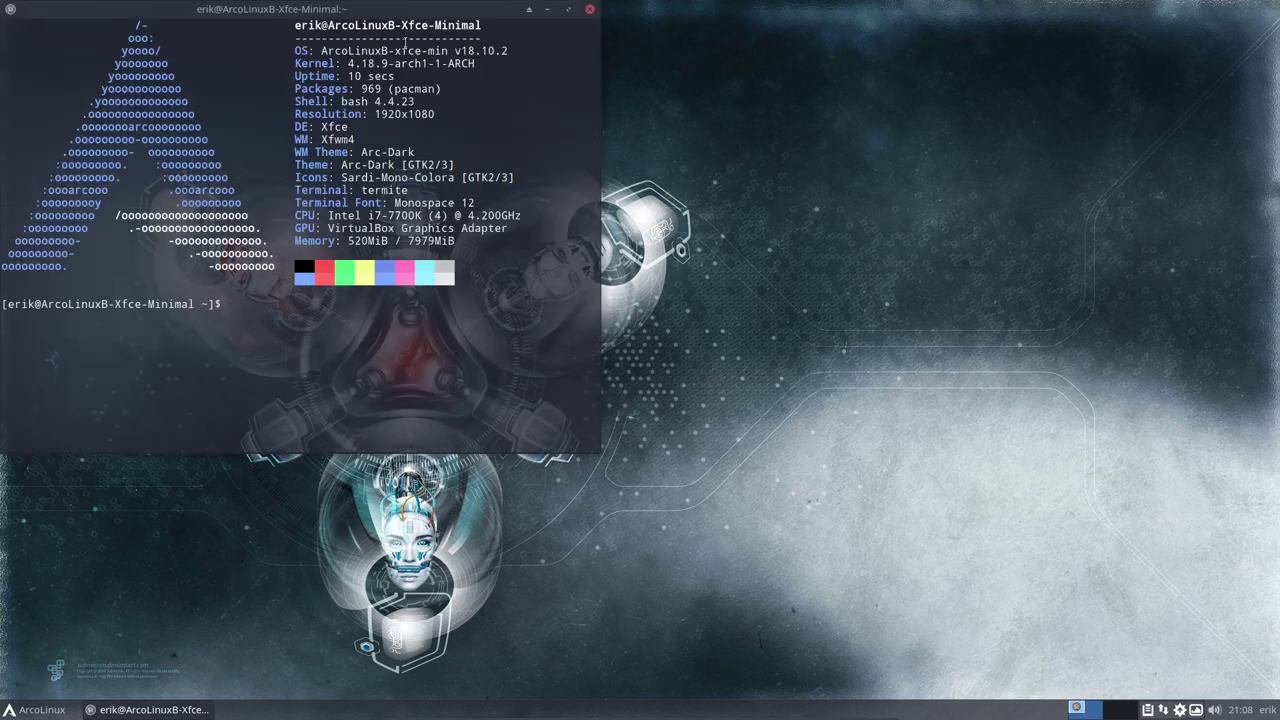
left_click_drag(429, 50, 449, 52)
left_click_drag(362, 15, 756, 131)
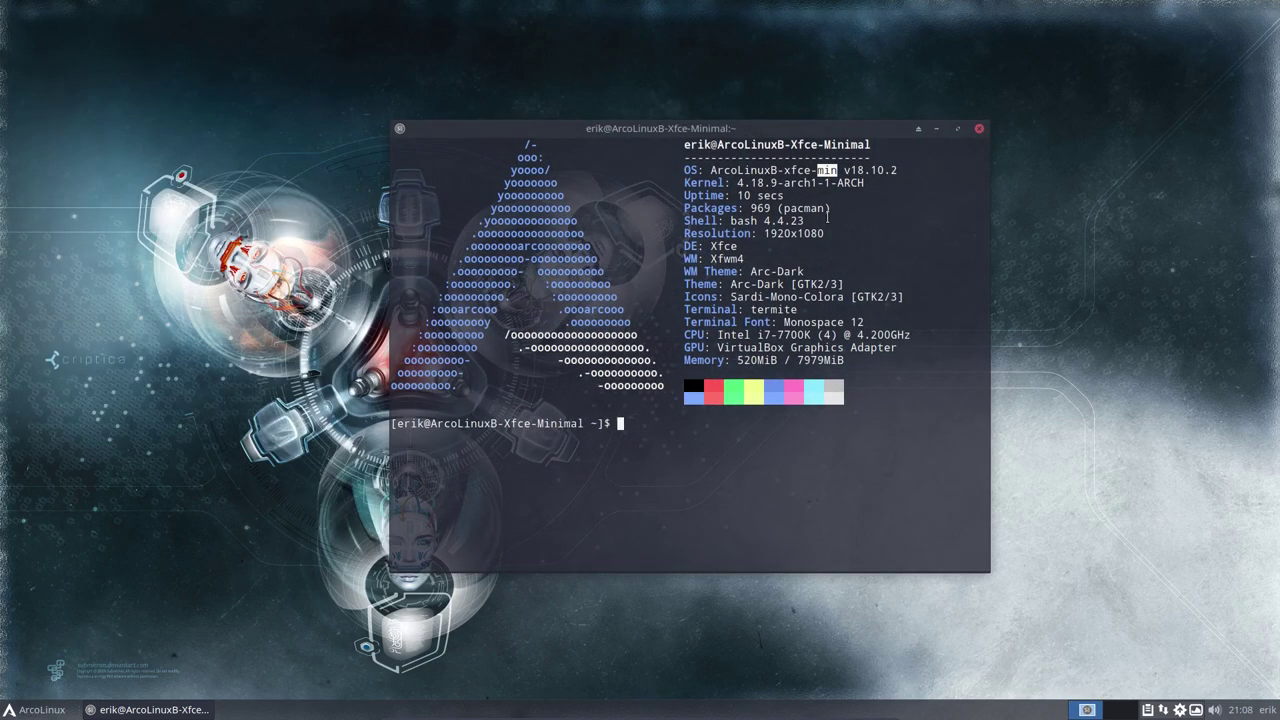
left_click_drag(745, 207, 772, 208)
Close the terminal and browse the Whisker menu's Accessories, Development and Graphics applications
left_click(980, 133)
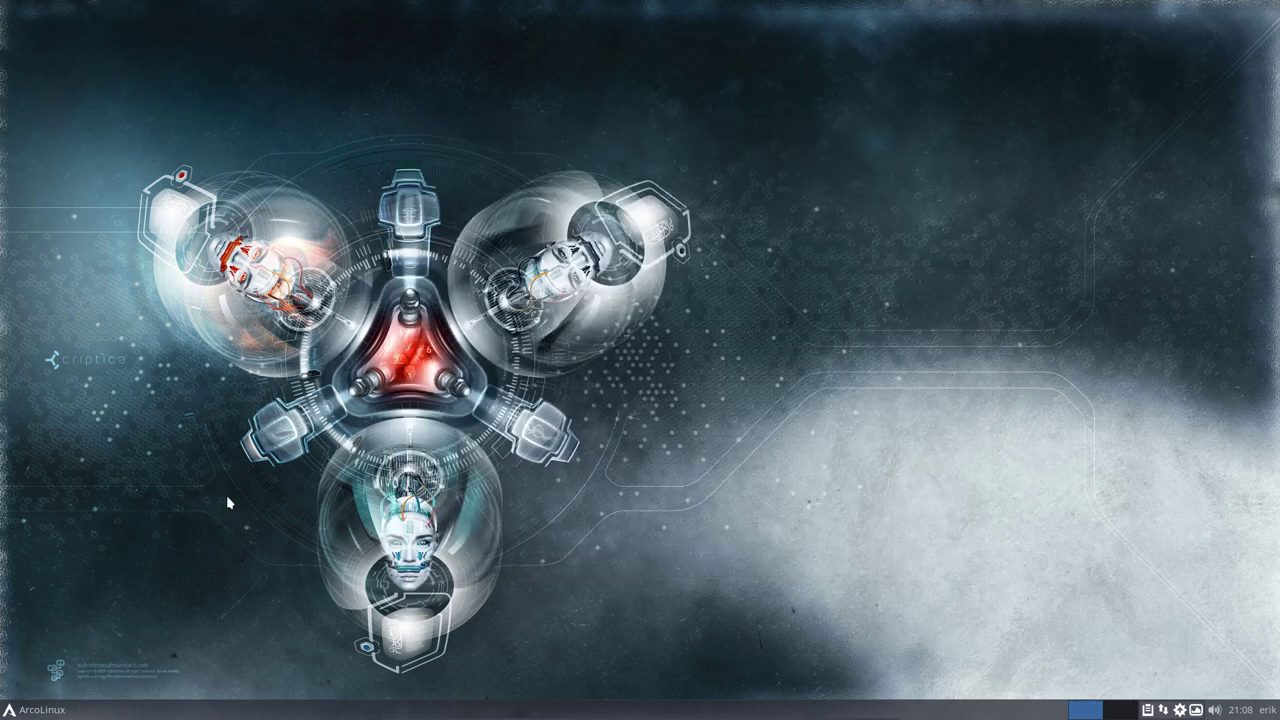
left_click(46, 709)
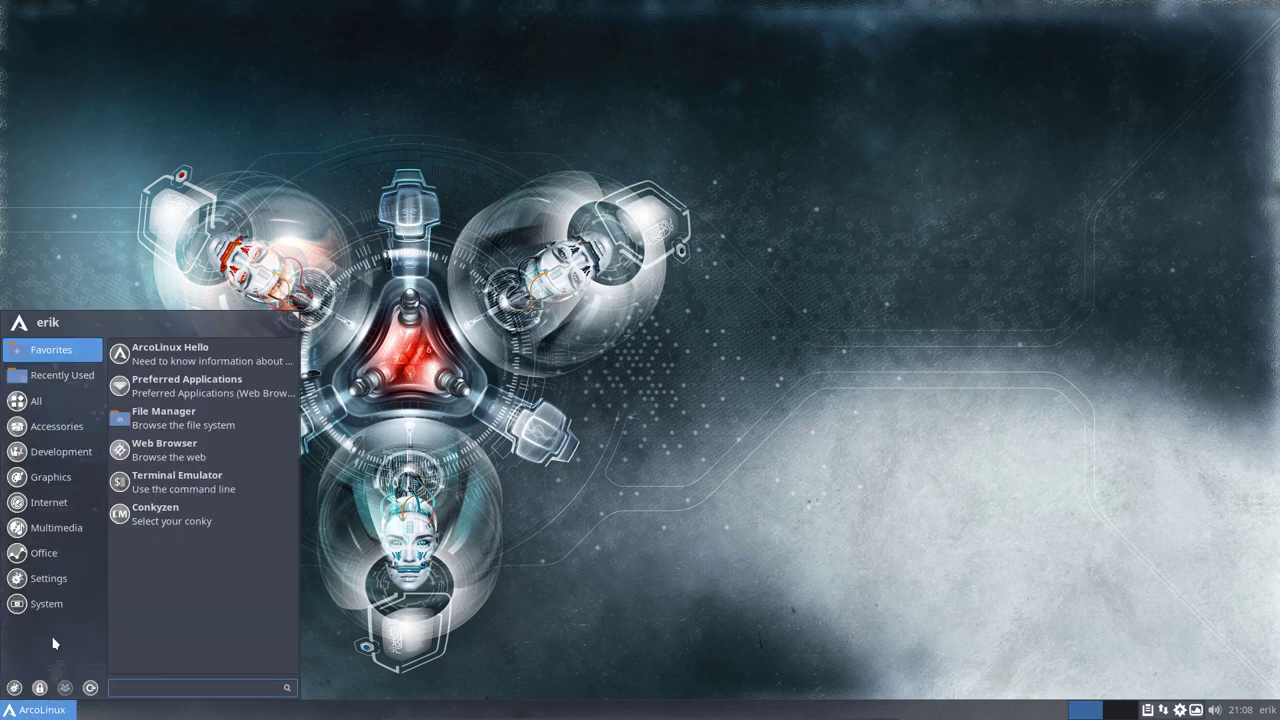
left_click(60, 404)
left_click(56, 426)
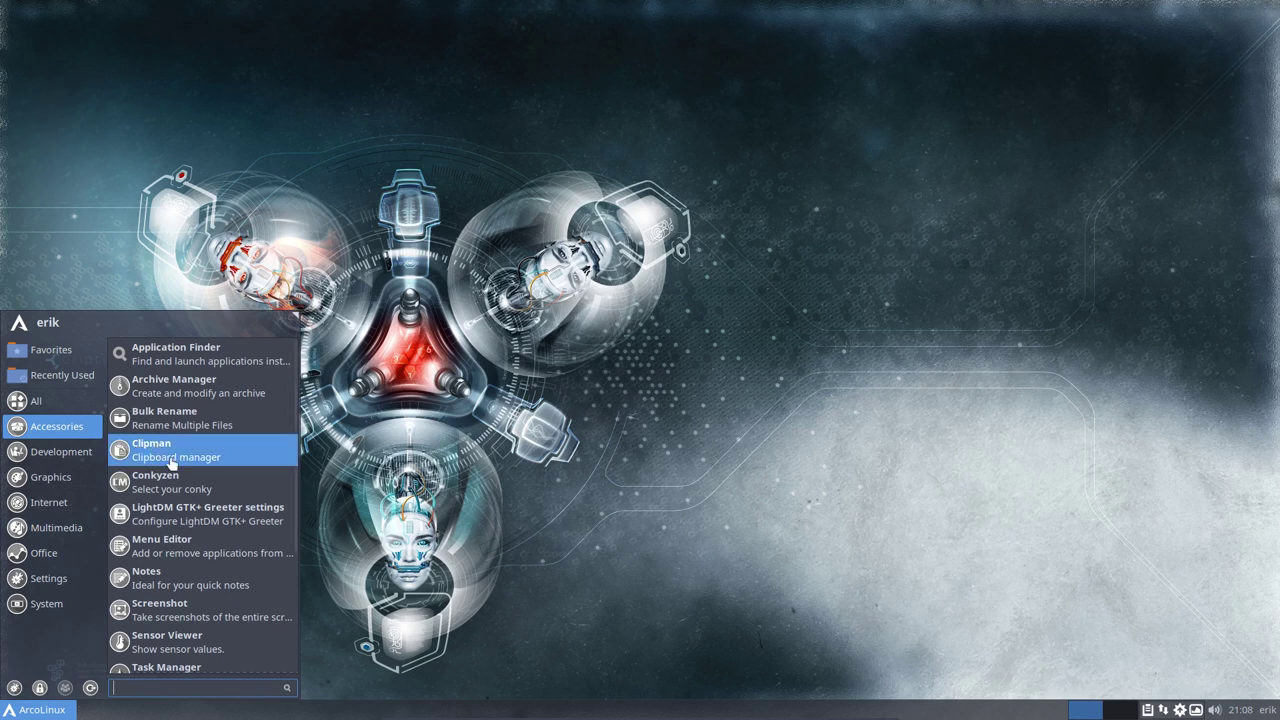
scroll(160, 505, "down", 4)
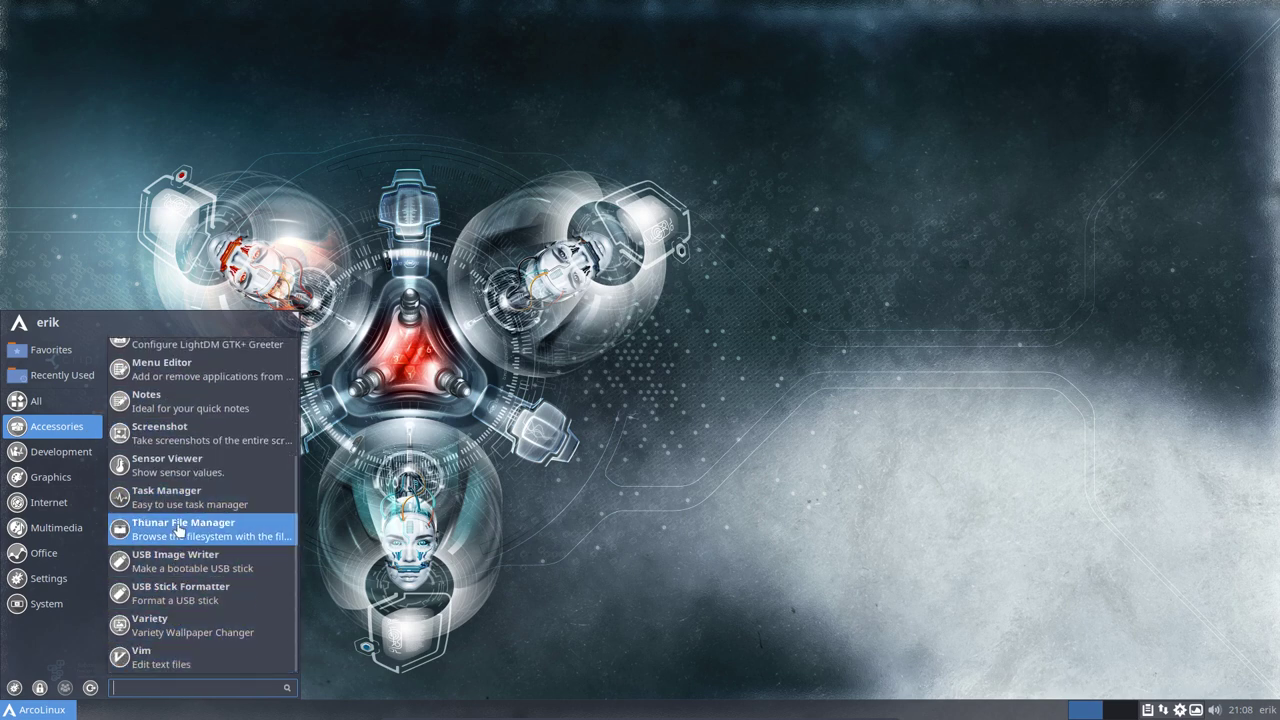
scroll(175, 366, "up", 3)
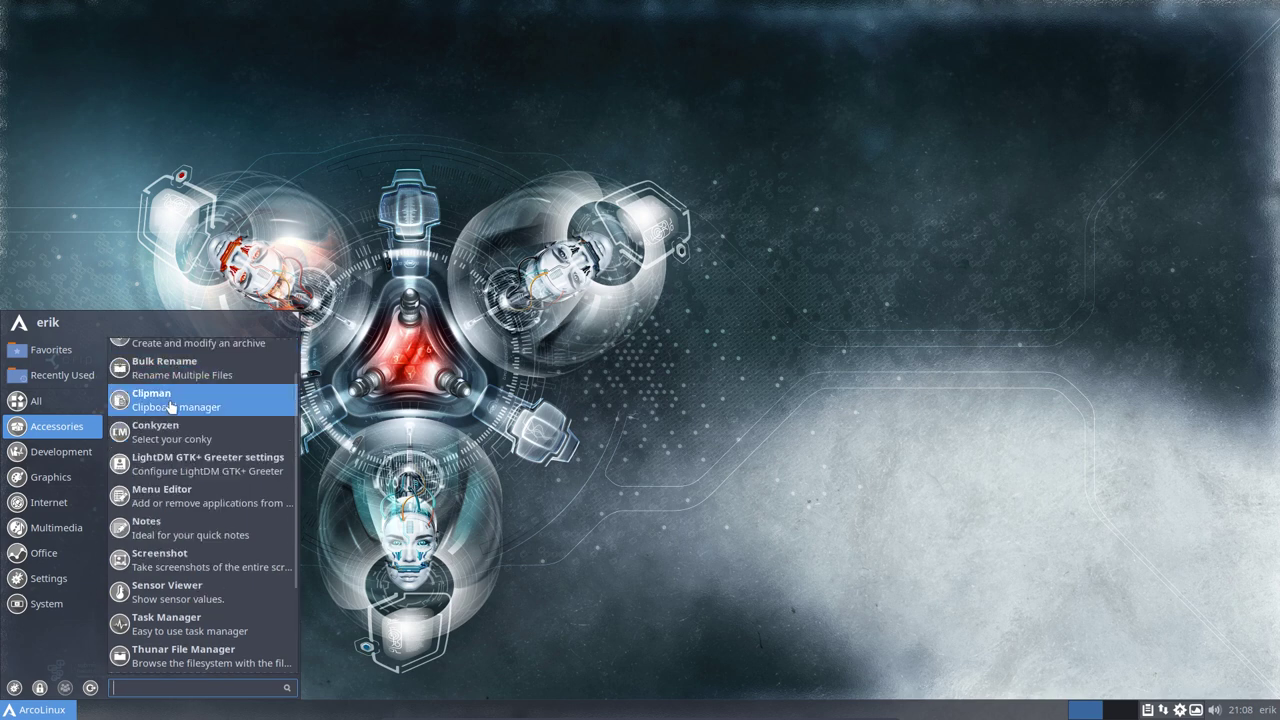
left_click(55, 451)
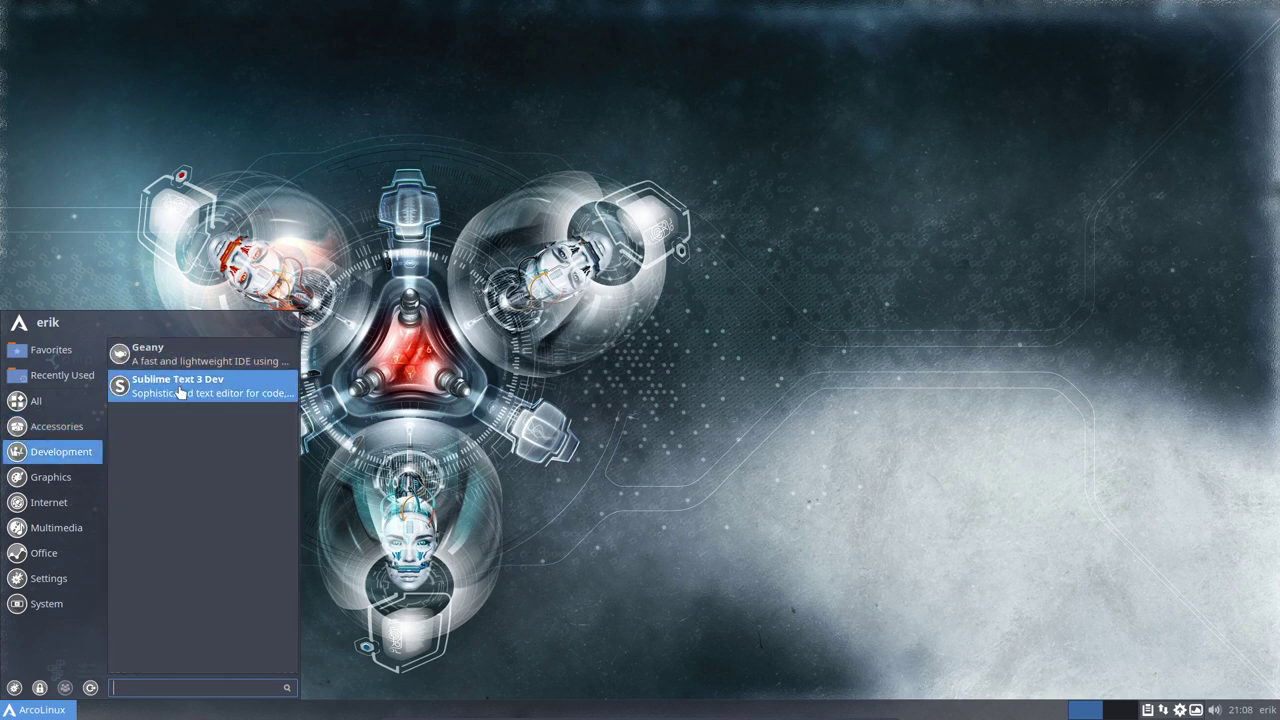
left_click(90, 482)
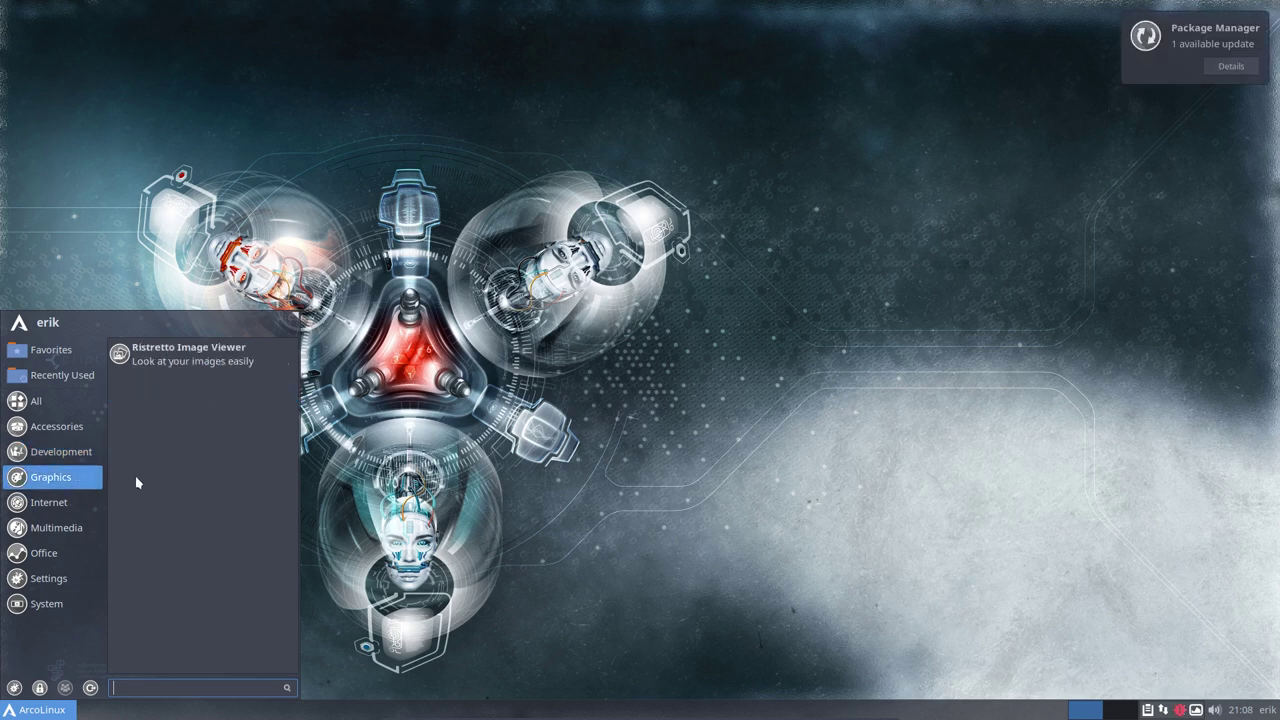
Browse the Internet, Multimedia, Office, Settings and System apps, then open and reposition Settings Manager
left_click(50, 502)
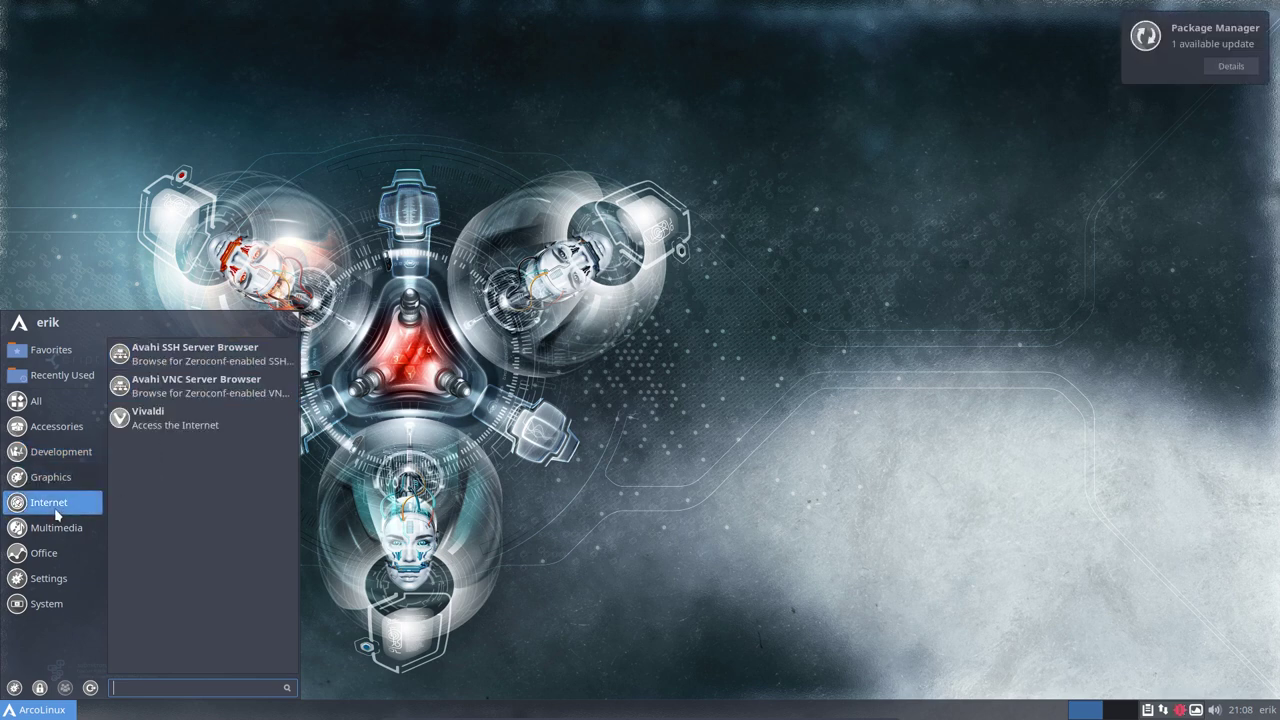
left_click(65, 530)
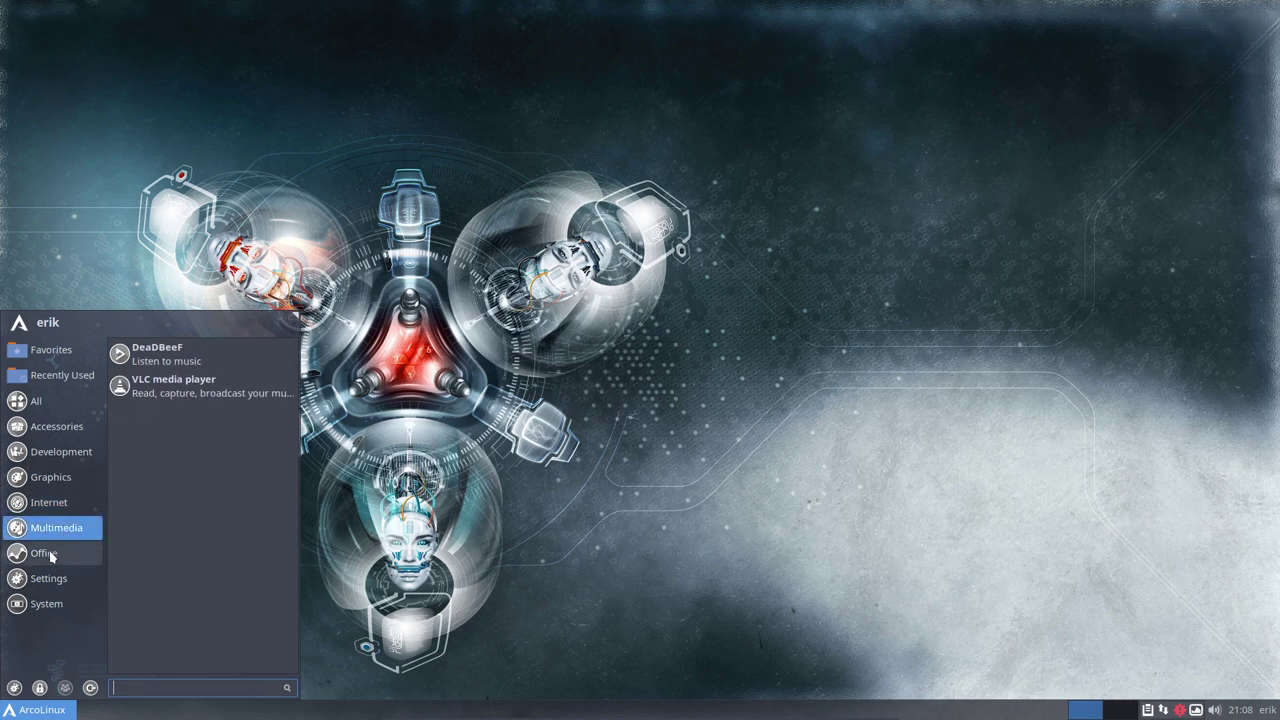
left_click(43, 556)
left_click(46, 579)
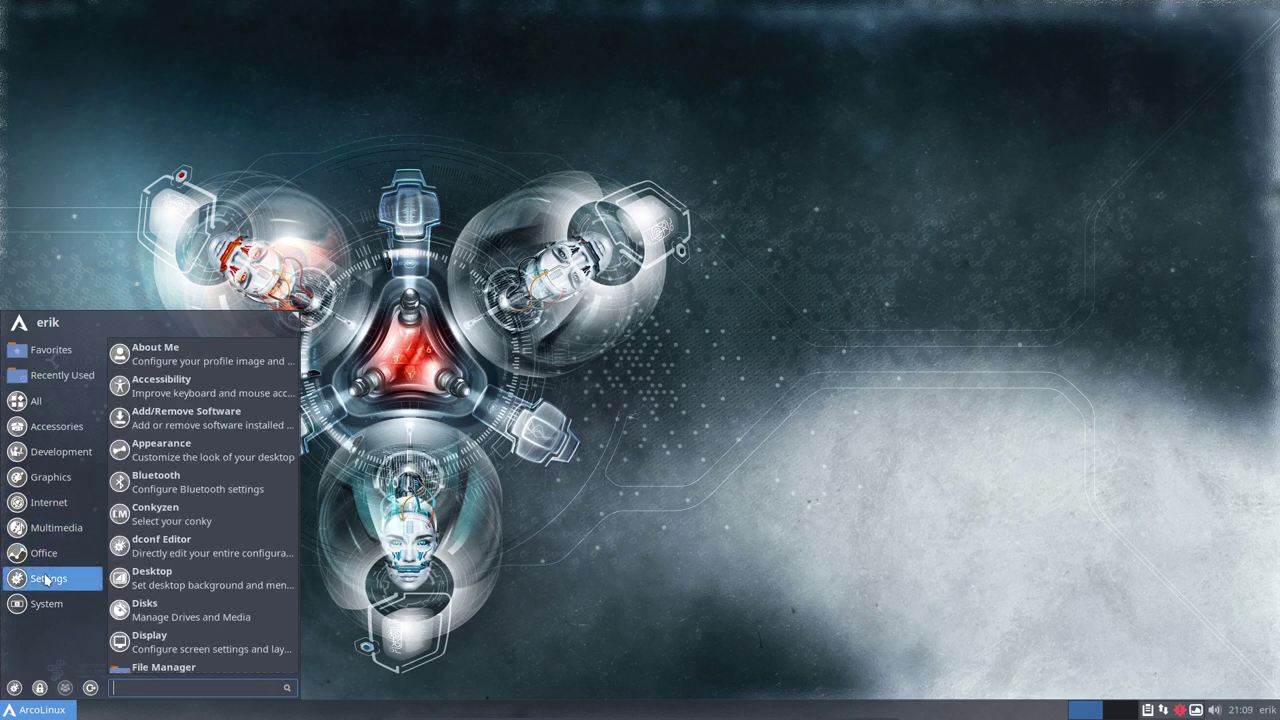
left_click(47, 604)
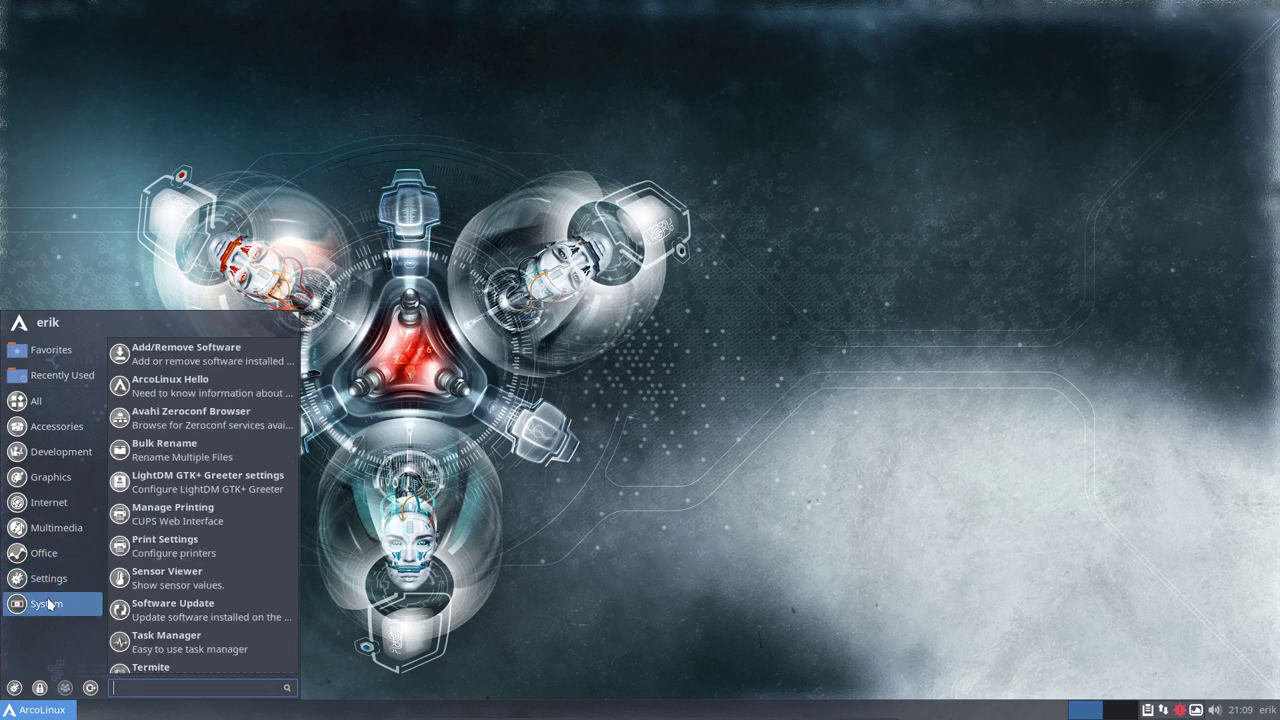
left_click(15, 688)
left_click_drag(663, 154, 760, 91)
Close the Settings Manager window, then open and dismiss the Whisker menu
left_click(185, 369)
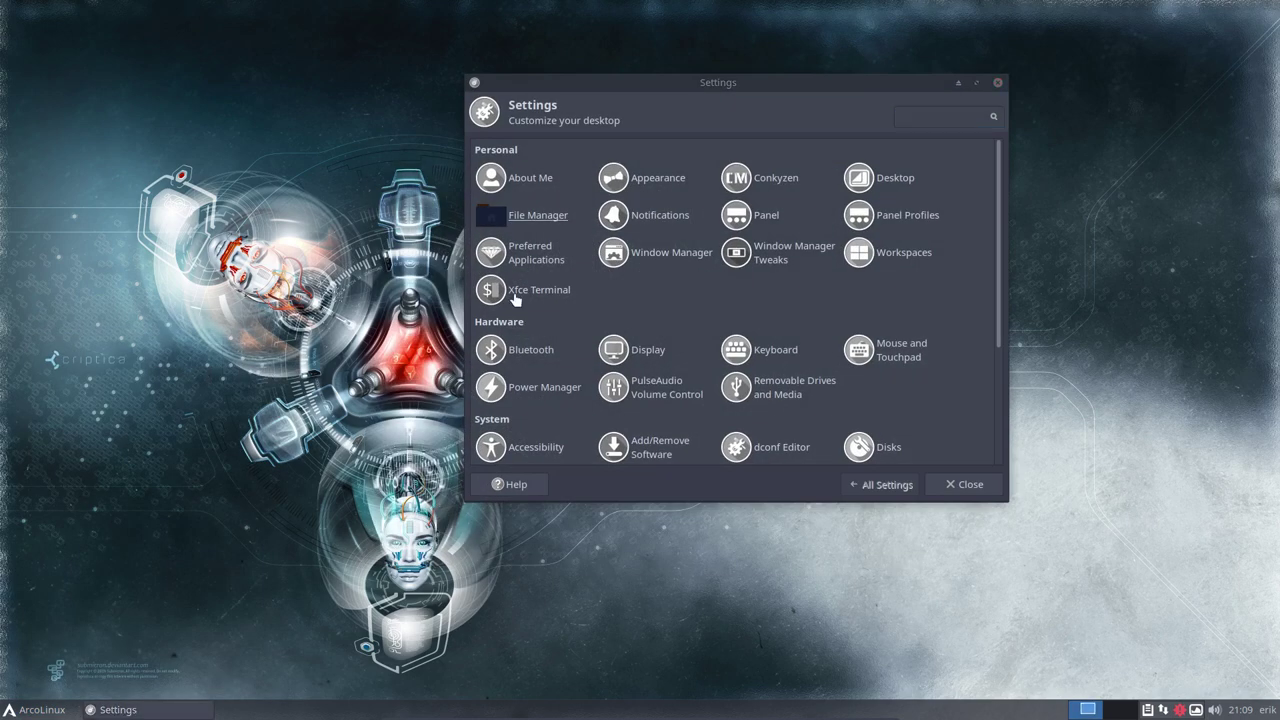
left_click(998, 84)
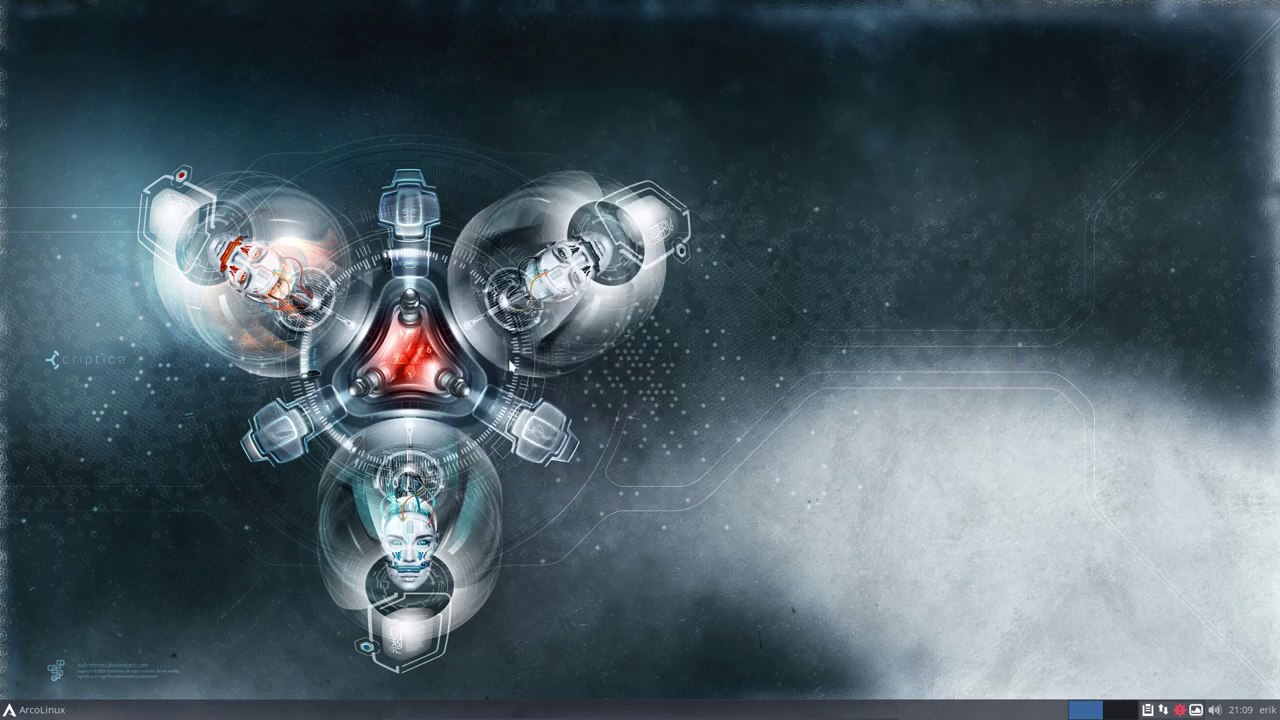
left_click(25, 712)
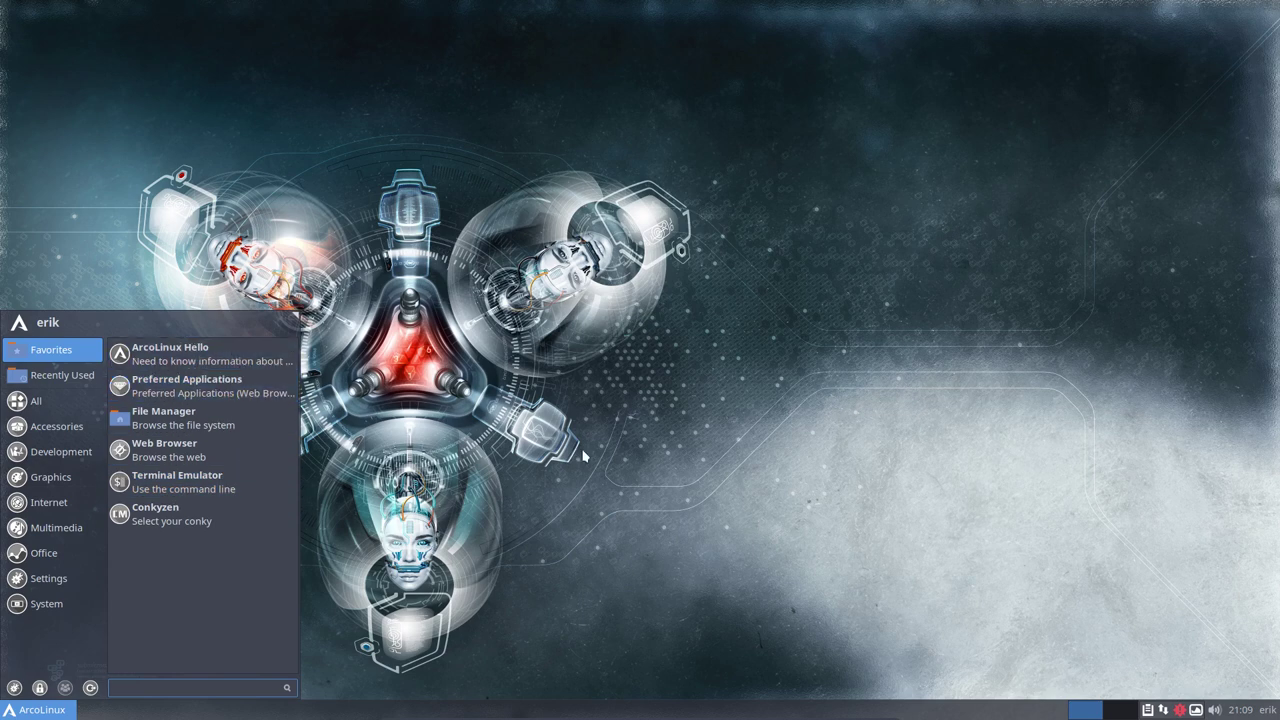
left_click(453, 245)
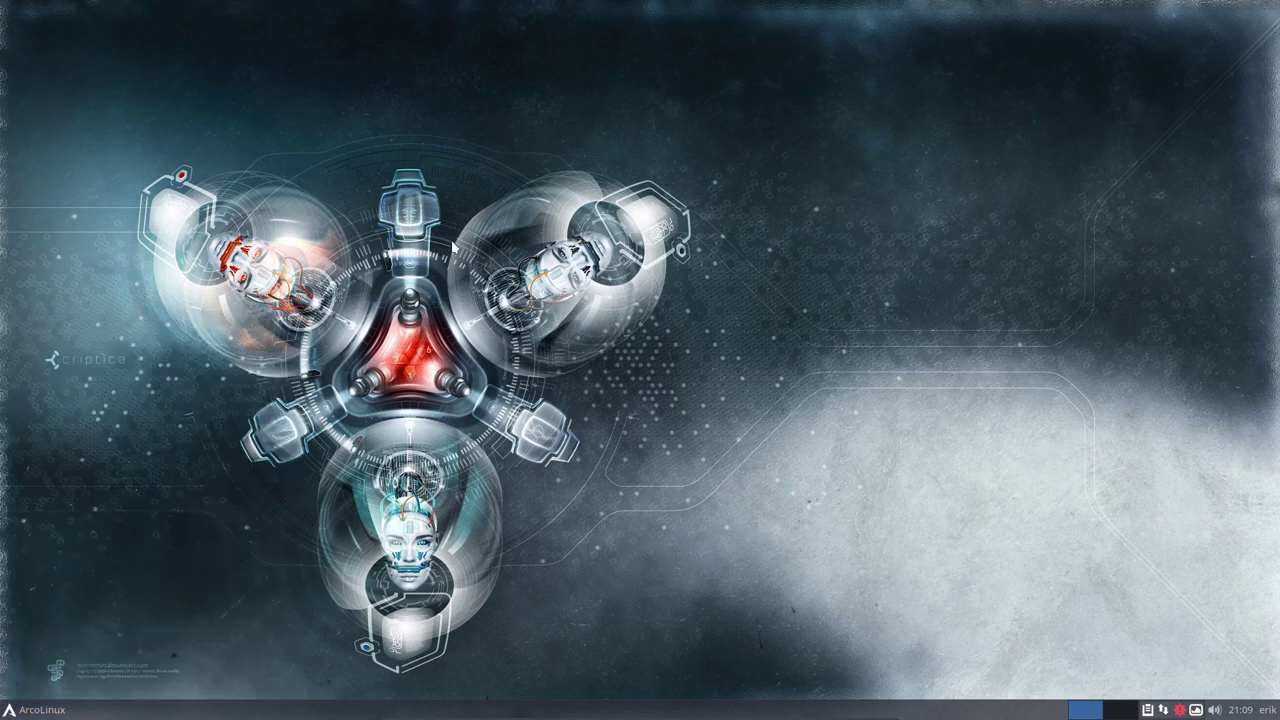